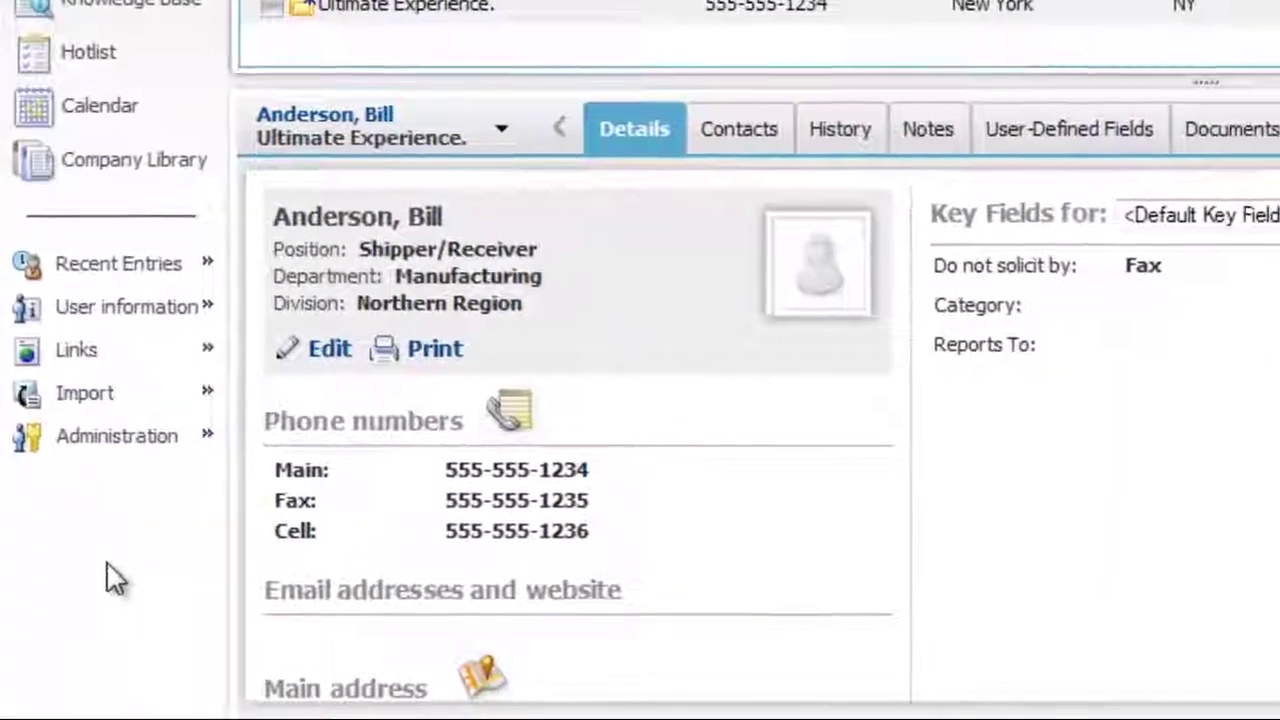
# Go to Administration > Administrator and open the Users list of eight accounts.
pyautogui.click(116, 436)
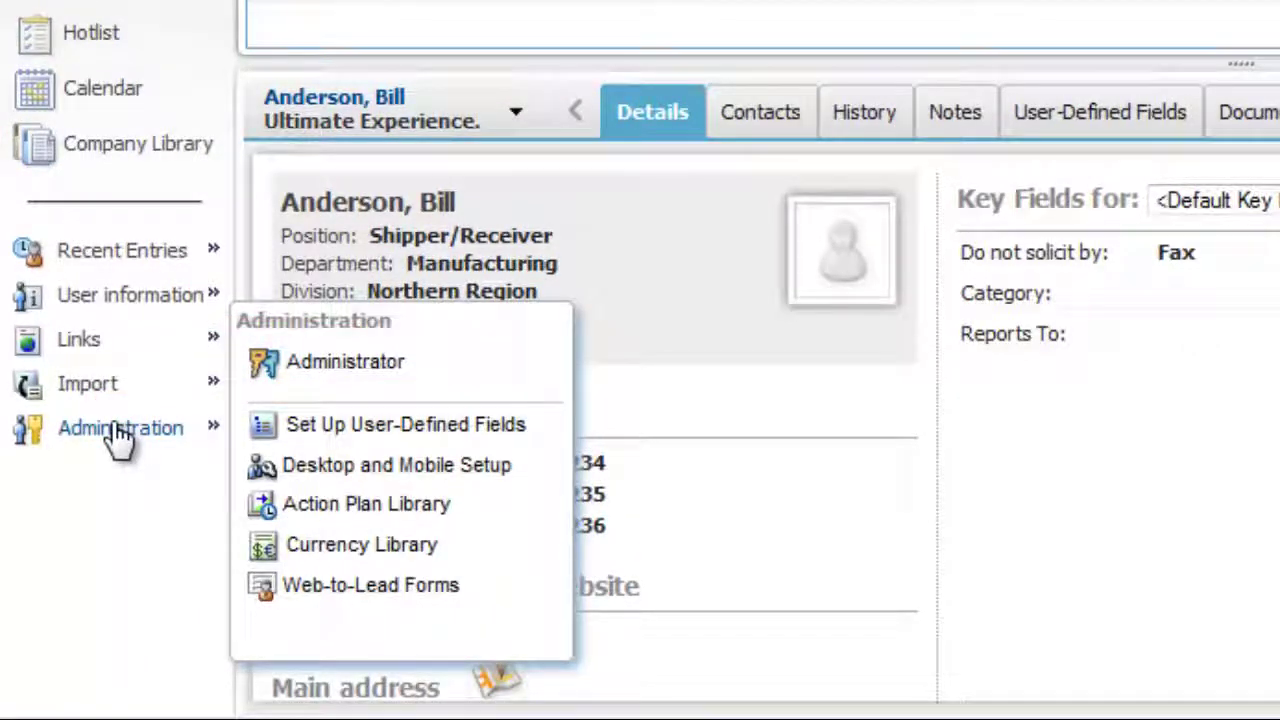
pyautogui.click(338, 358)
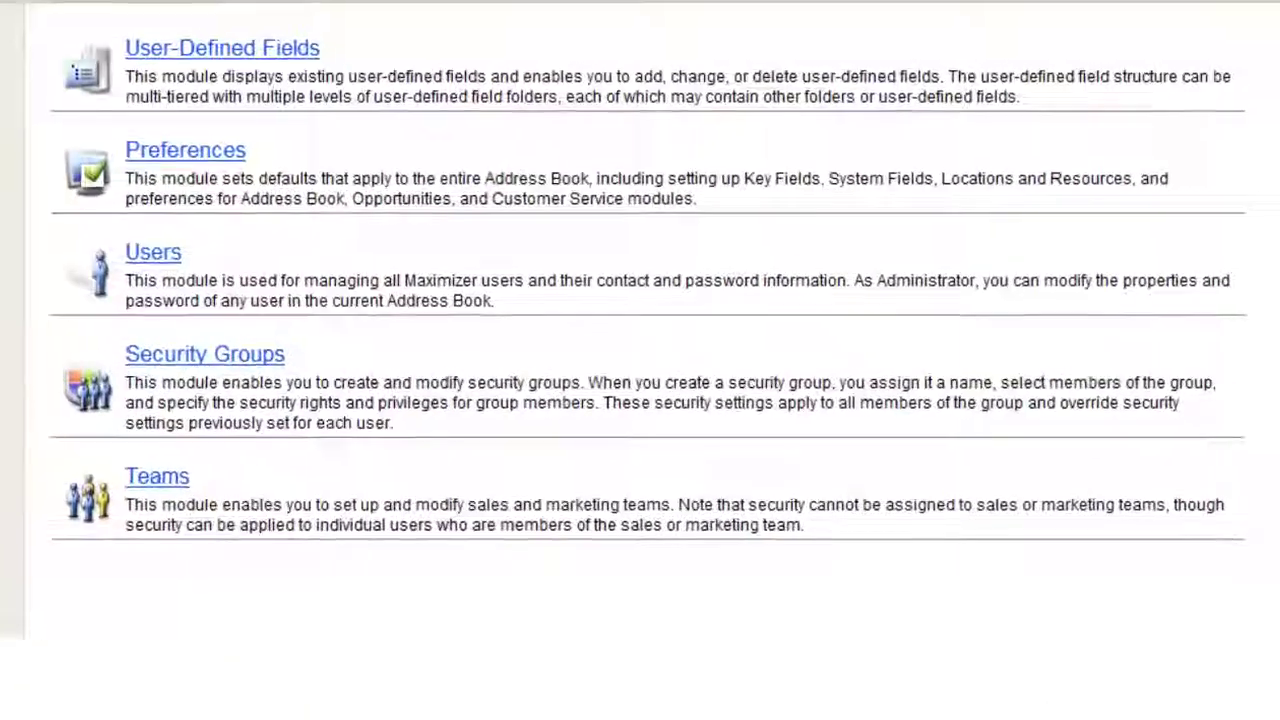
pyautogui.click(150, 253)
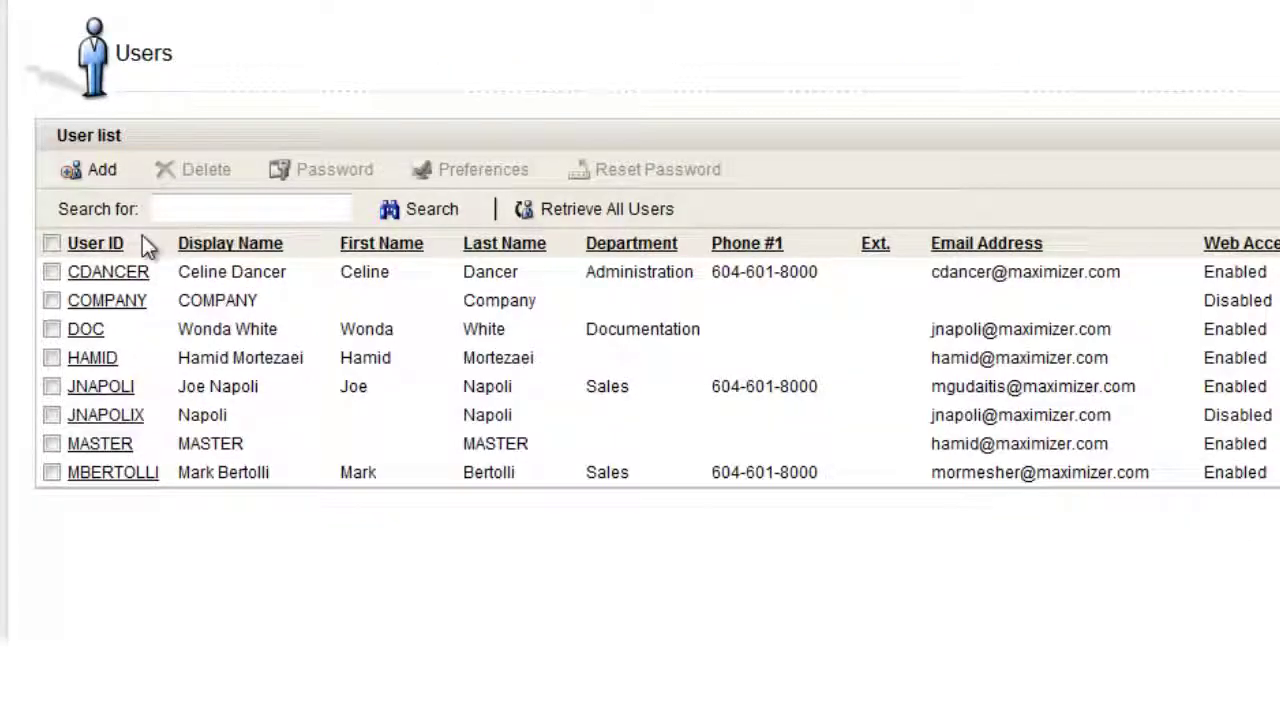
# Add a new user with Copy properties from left at <None> to get a blank form.
pyautogui.click(90, 170)
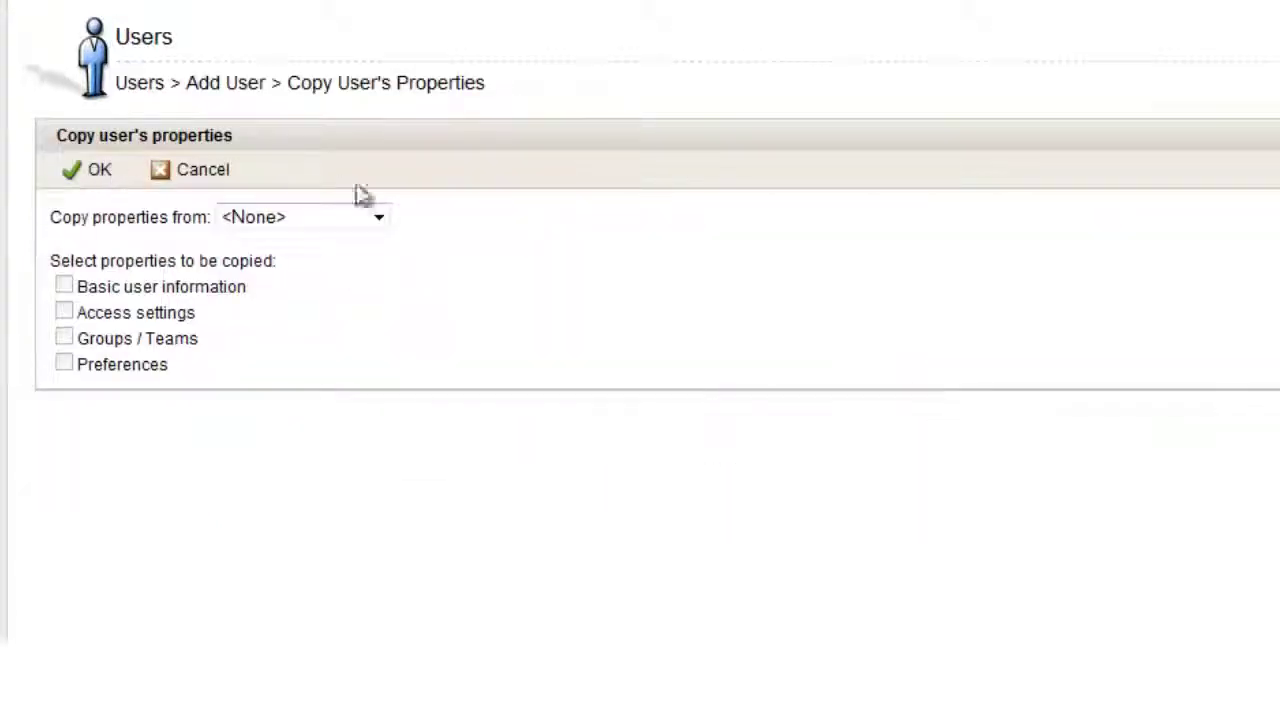
pyautogui.click(378, 217)
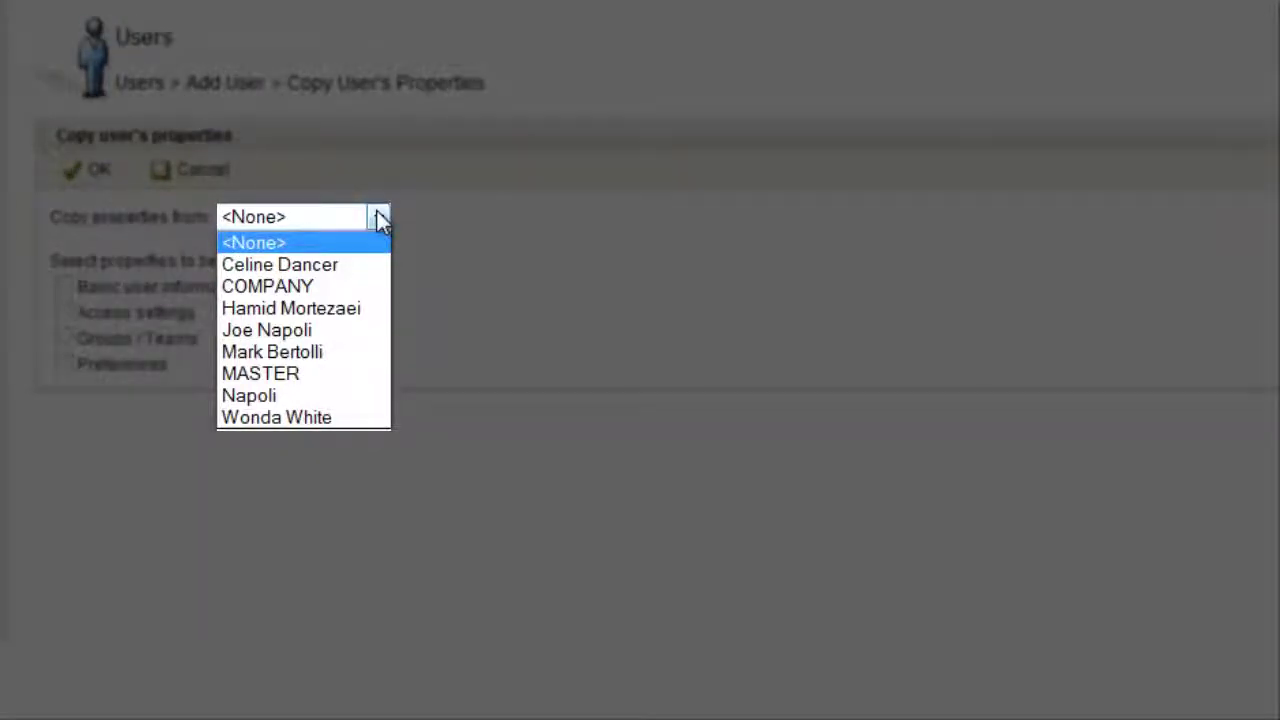
pyautogui.click(378, 217)
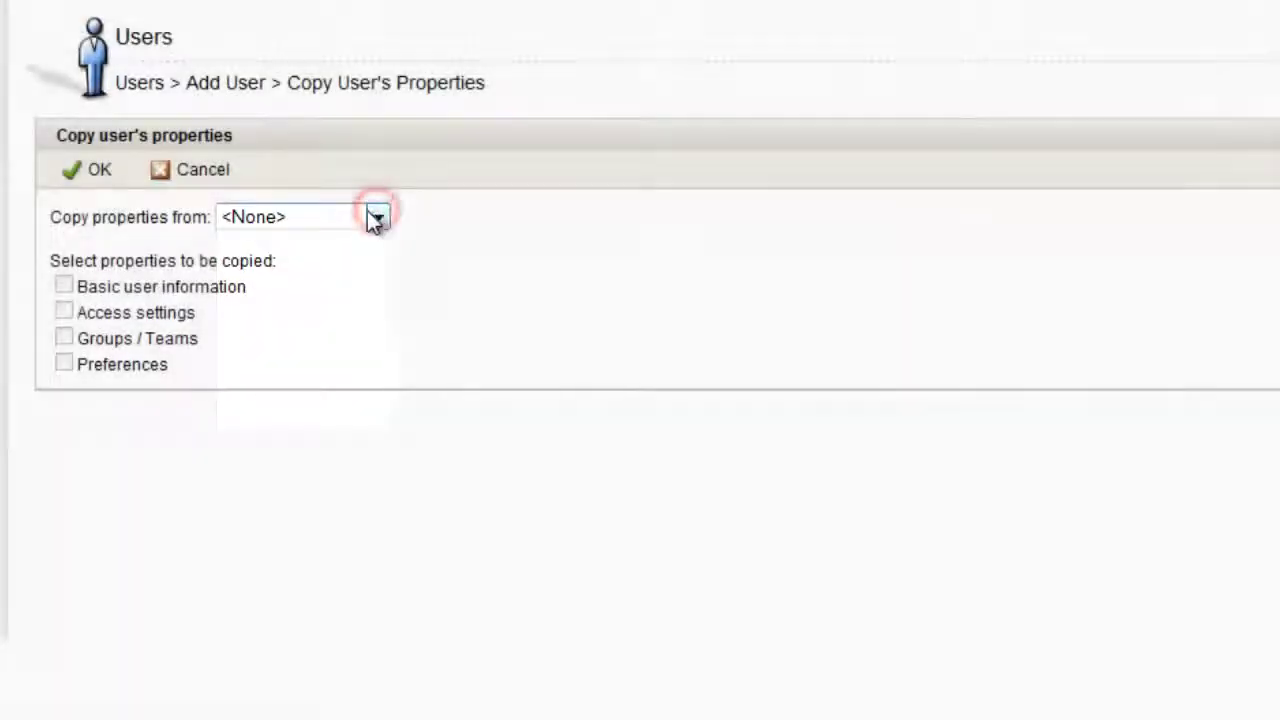
pyautogui.click(97, 172)
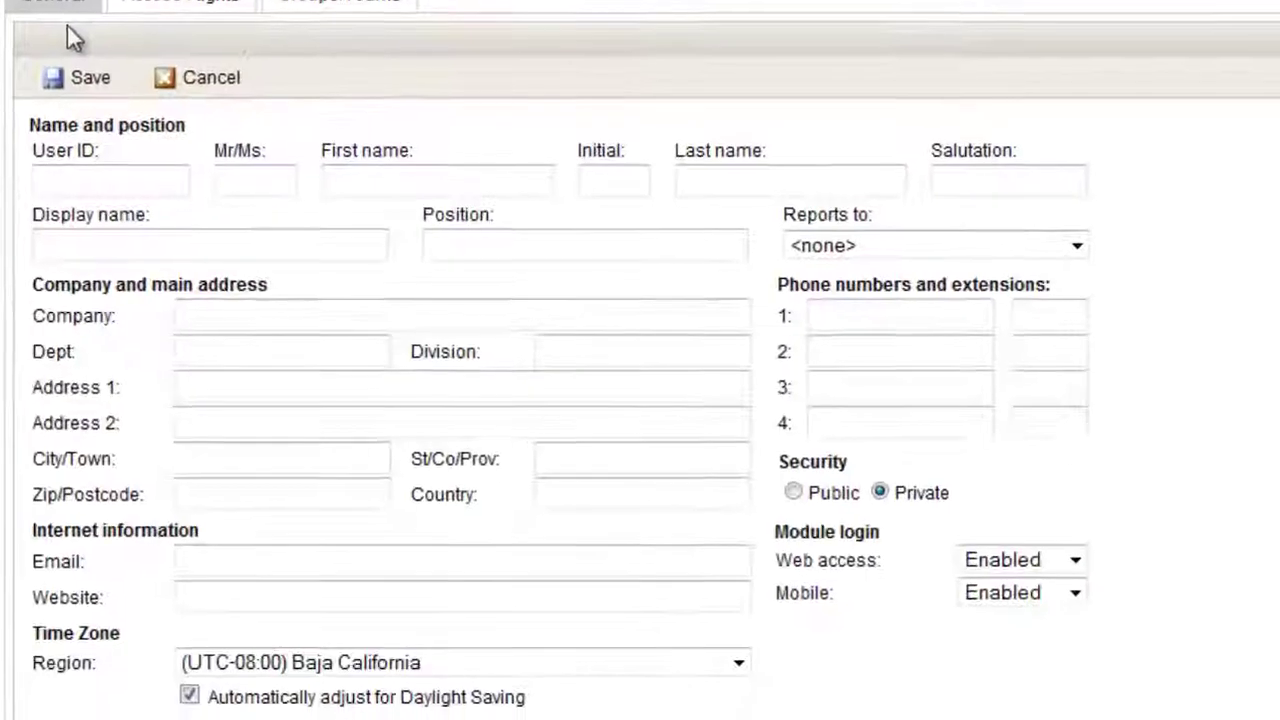
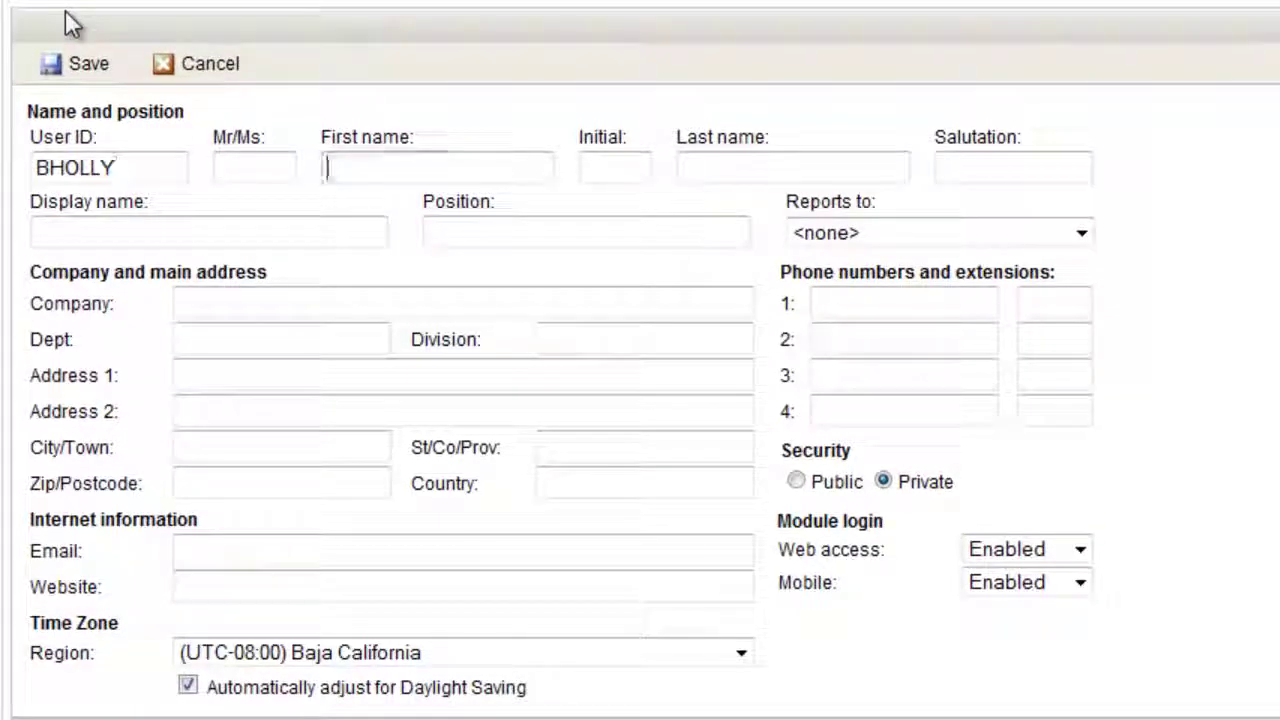
# Enter the user ID and name, company Escona Estate Wines, department Sales, division West.
pyautogui.write('Billie')
pyautogui.press('Tab')
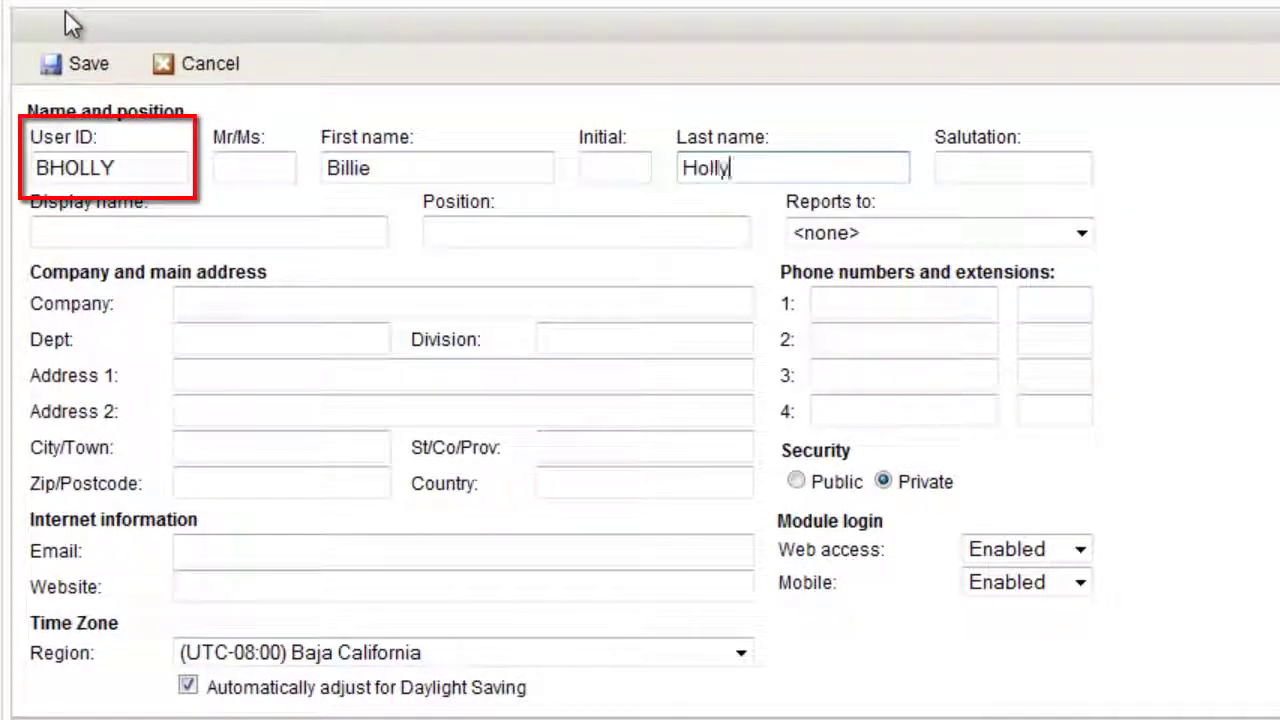
pyautogui.click(286, 303)
pyautogui.write('Escona Estate W')
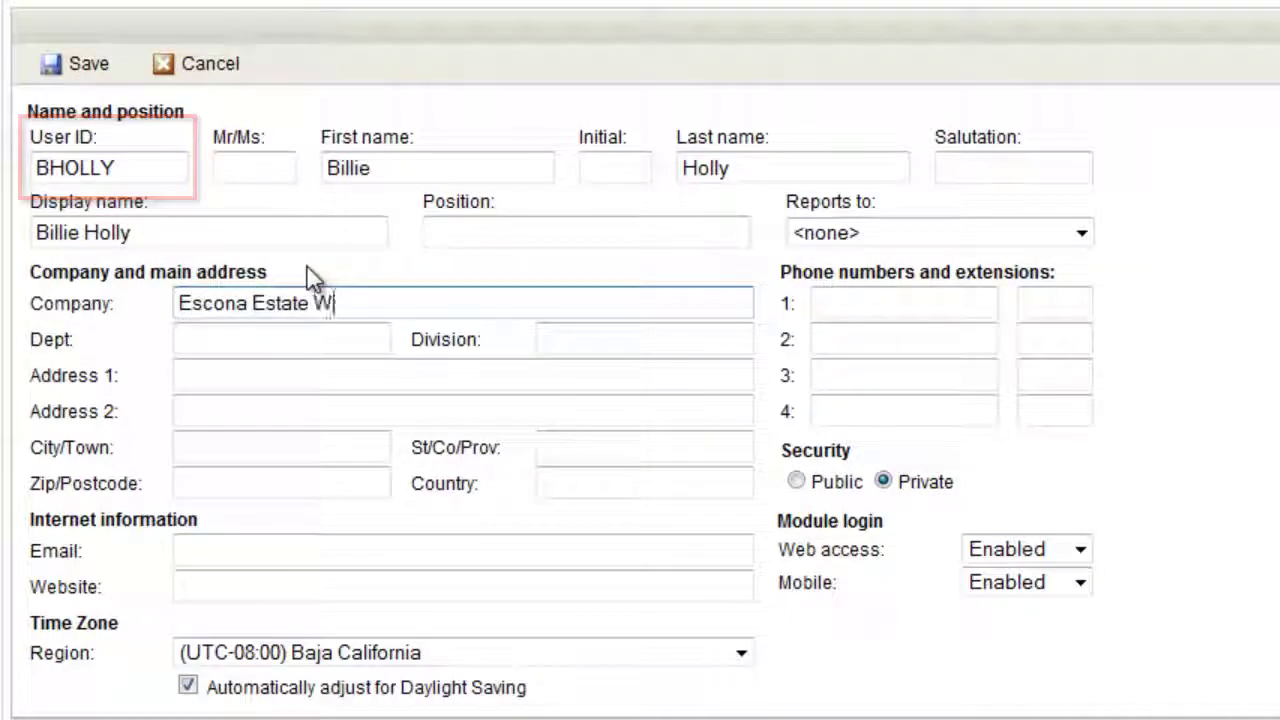
pyautogui.write('ines')
pyautogui.click(343, 334)
pyautogui.write('Sales')
pyautogui.press('Tab')
pyautogui.write('We')
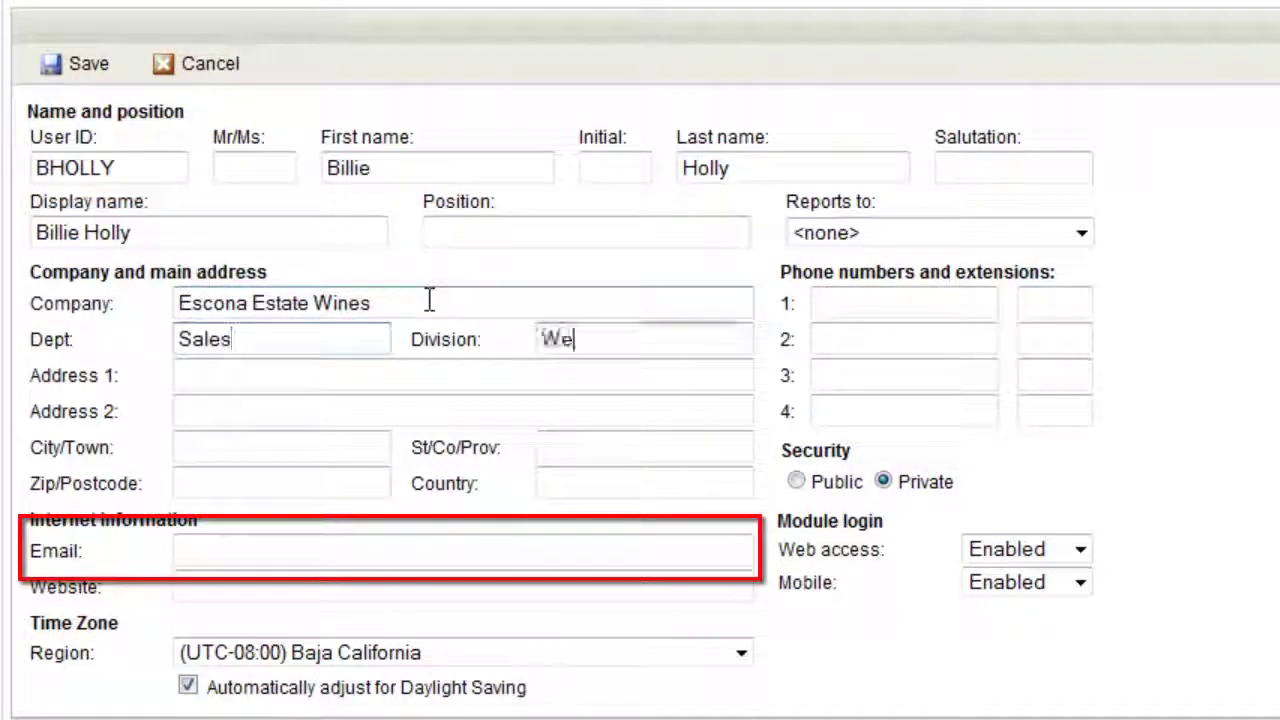
pyautogui.write('st')
# Fill in the user's e-mail and main phone number, set security to Public, and save.
pyautogui.click(258, 551)
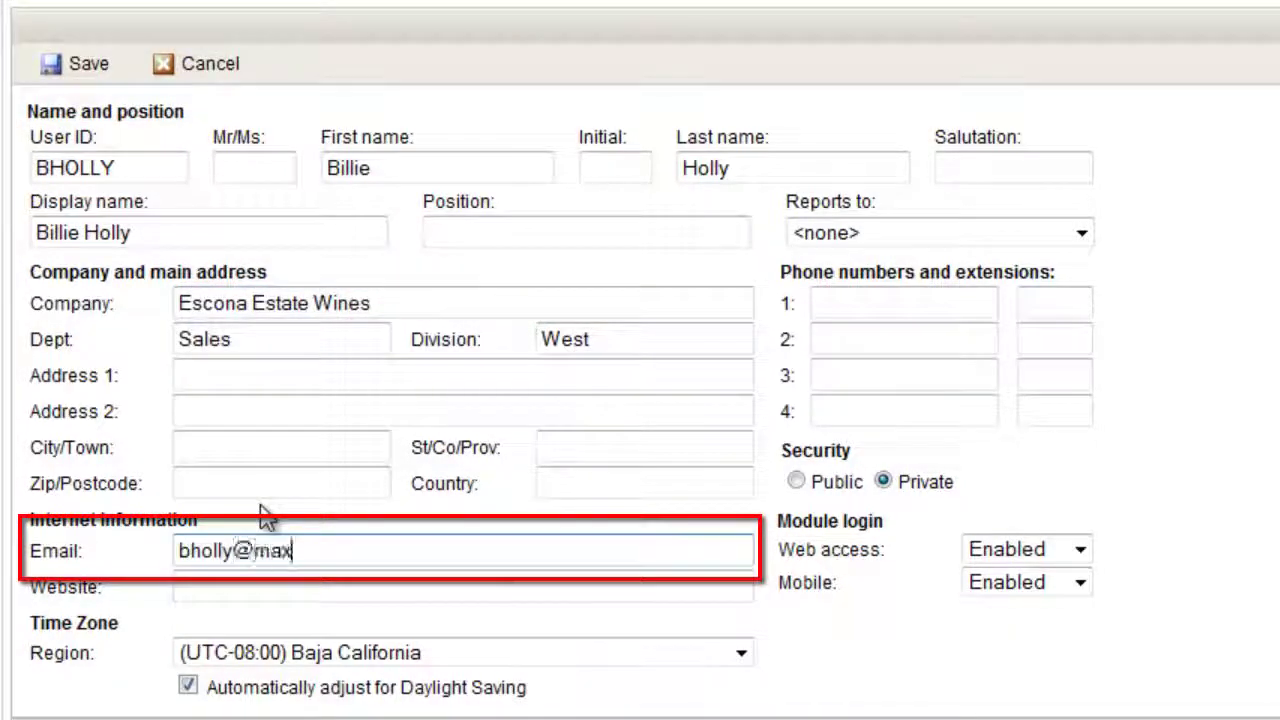
pyautogui.click(834, 302)
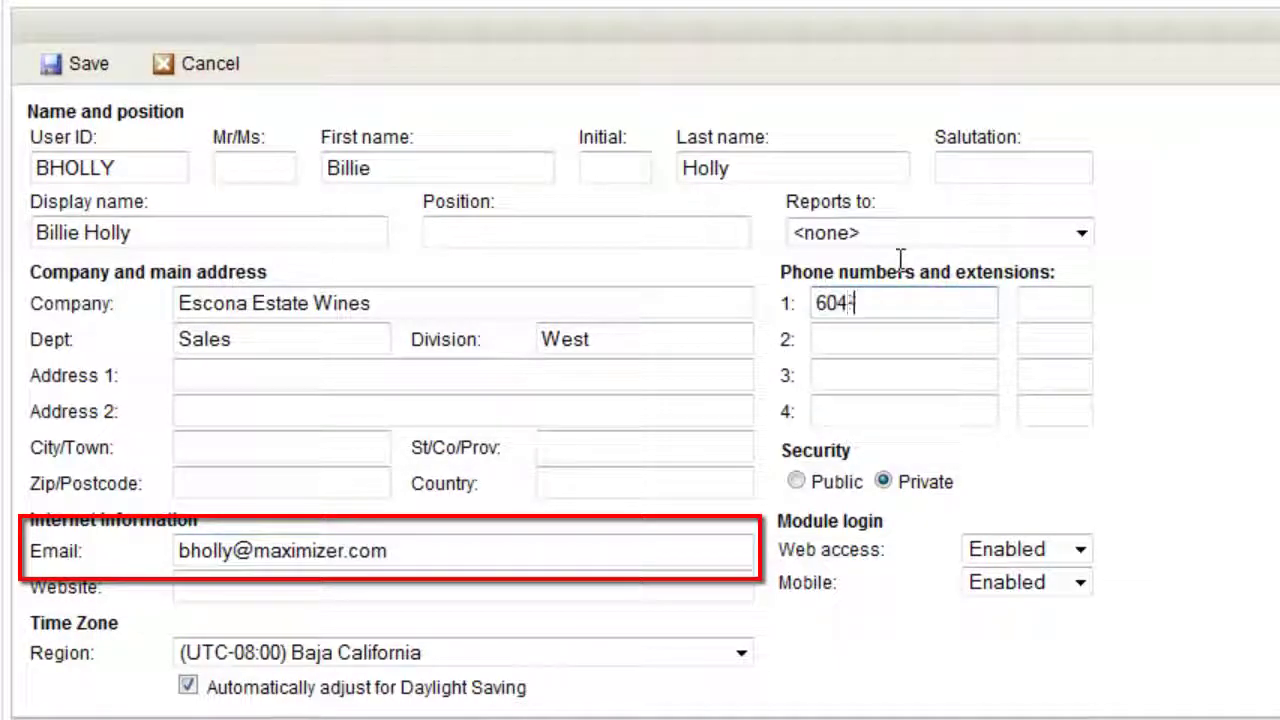
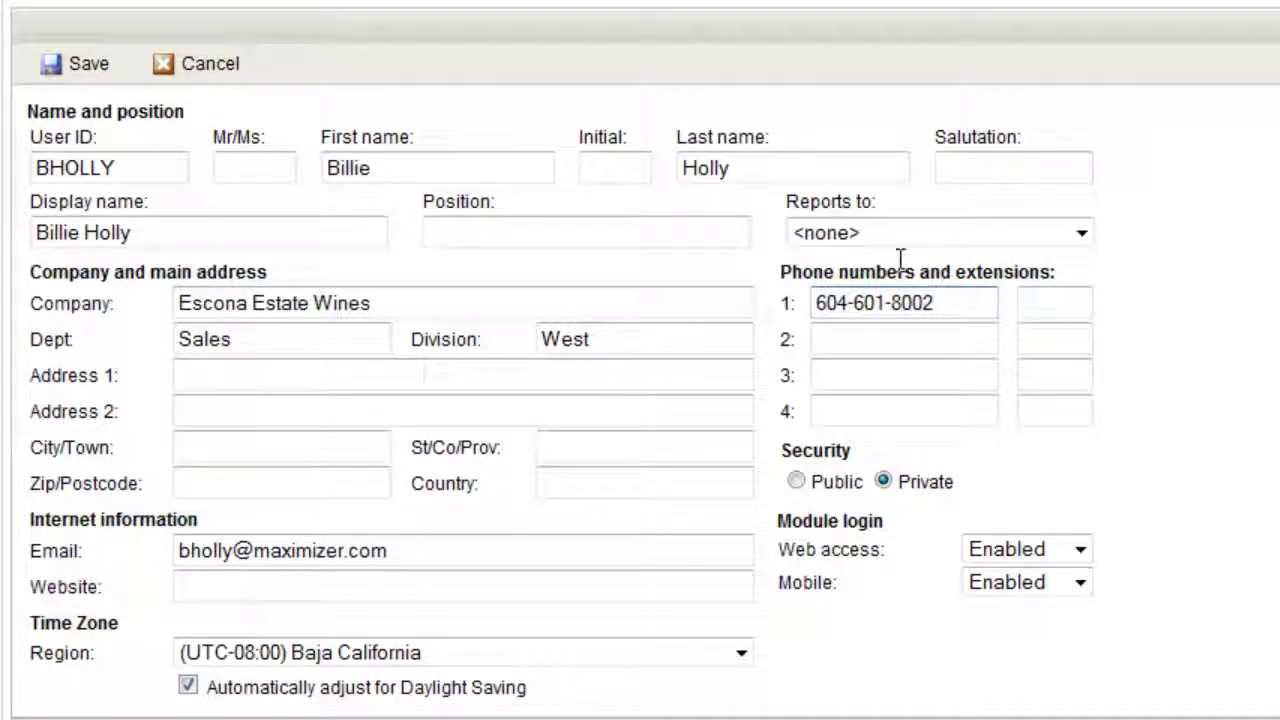
pyautogui.click(796, 484)
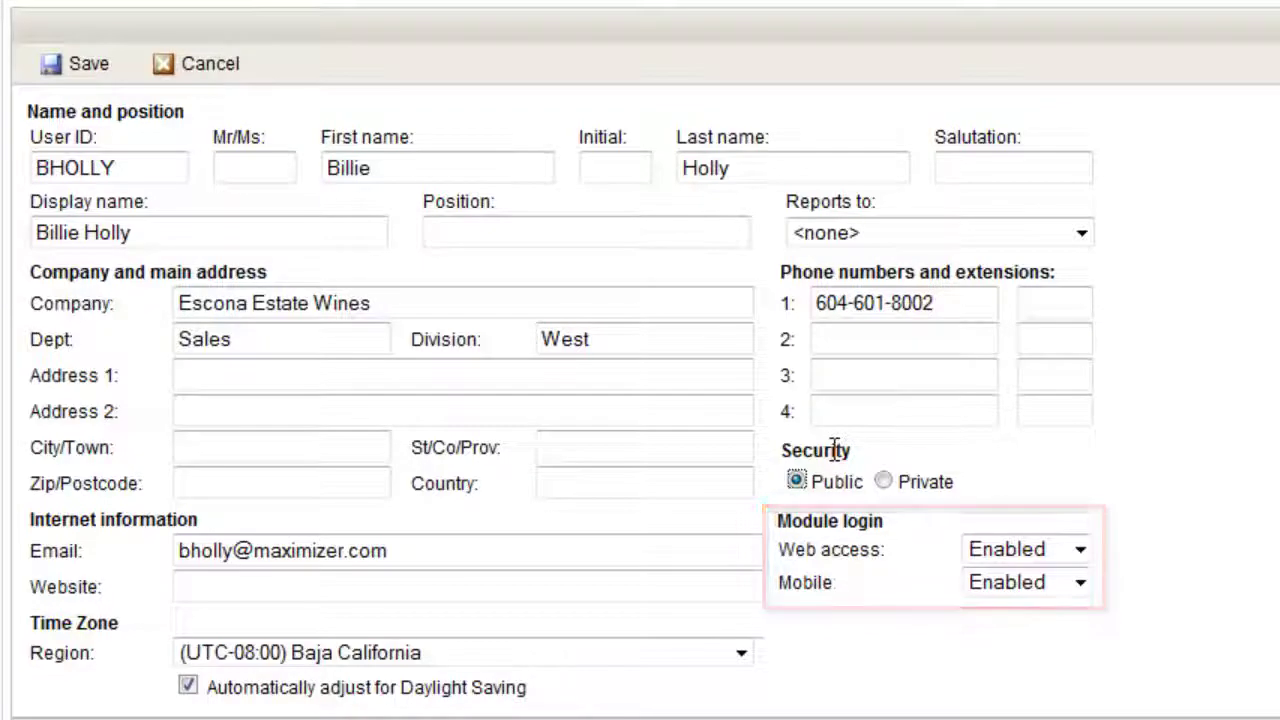
pyautogui.click(76, 60)
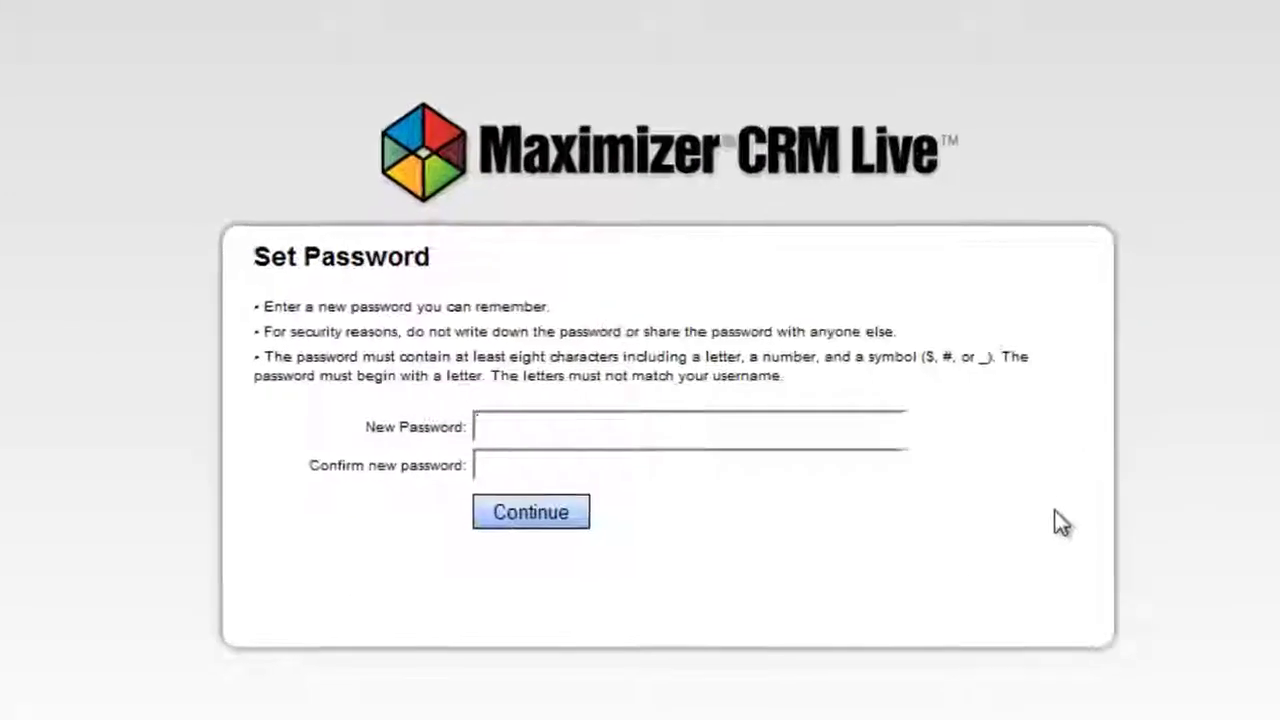
# Enter the new user's password and continue into the Address Book.
pyautogui.write('****')
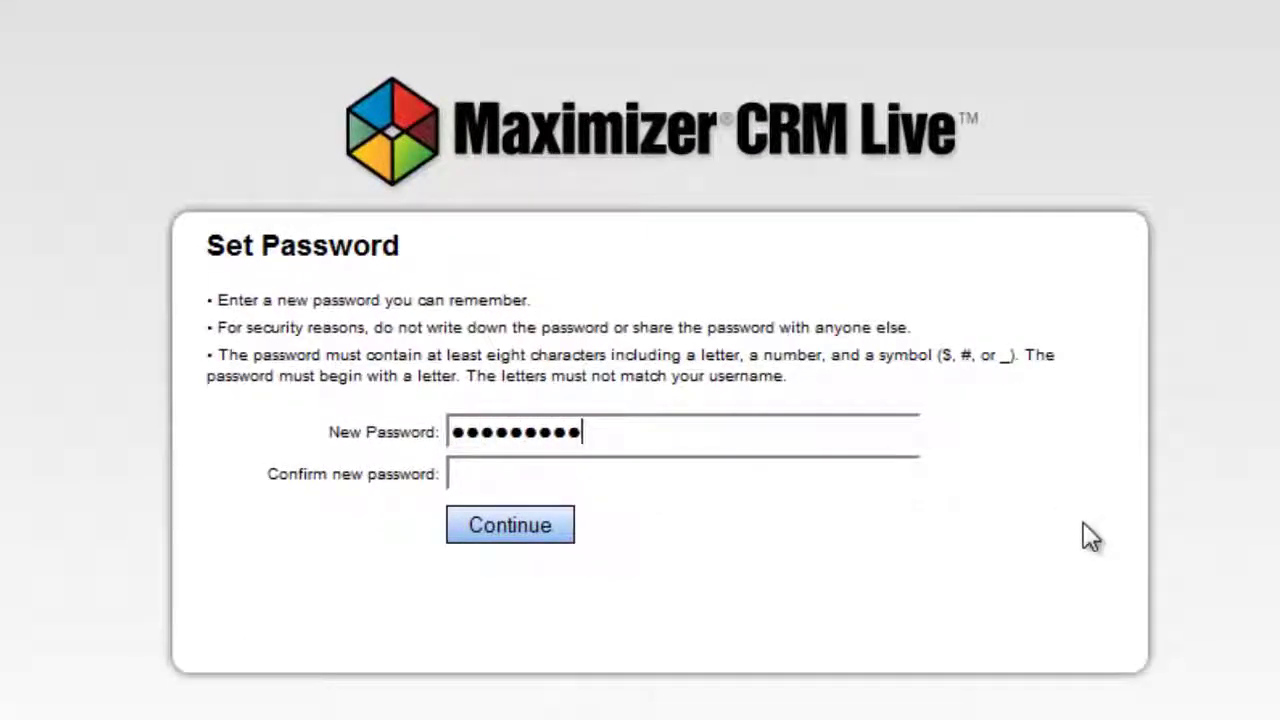
pyautogui.write('****')
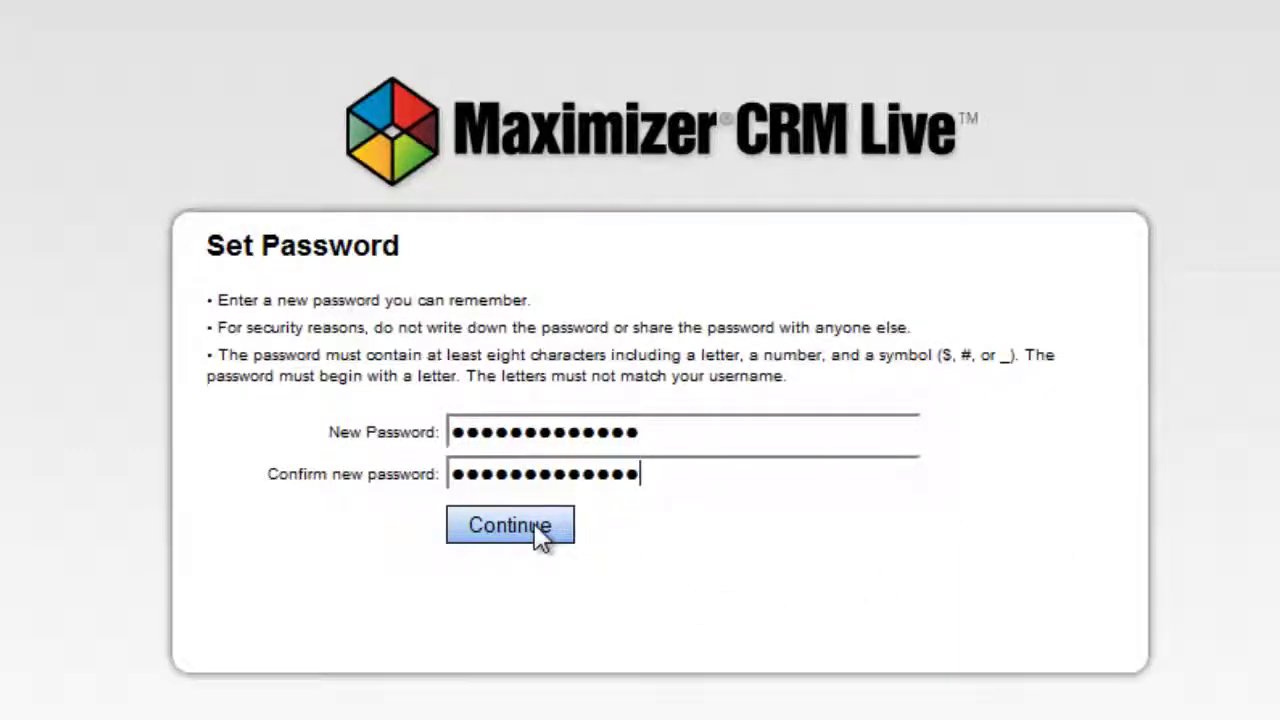
pyautogui.click(510, 525)
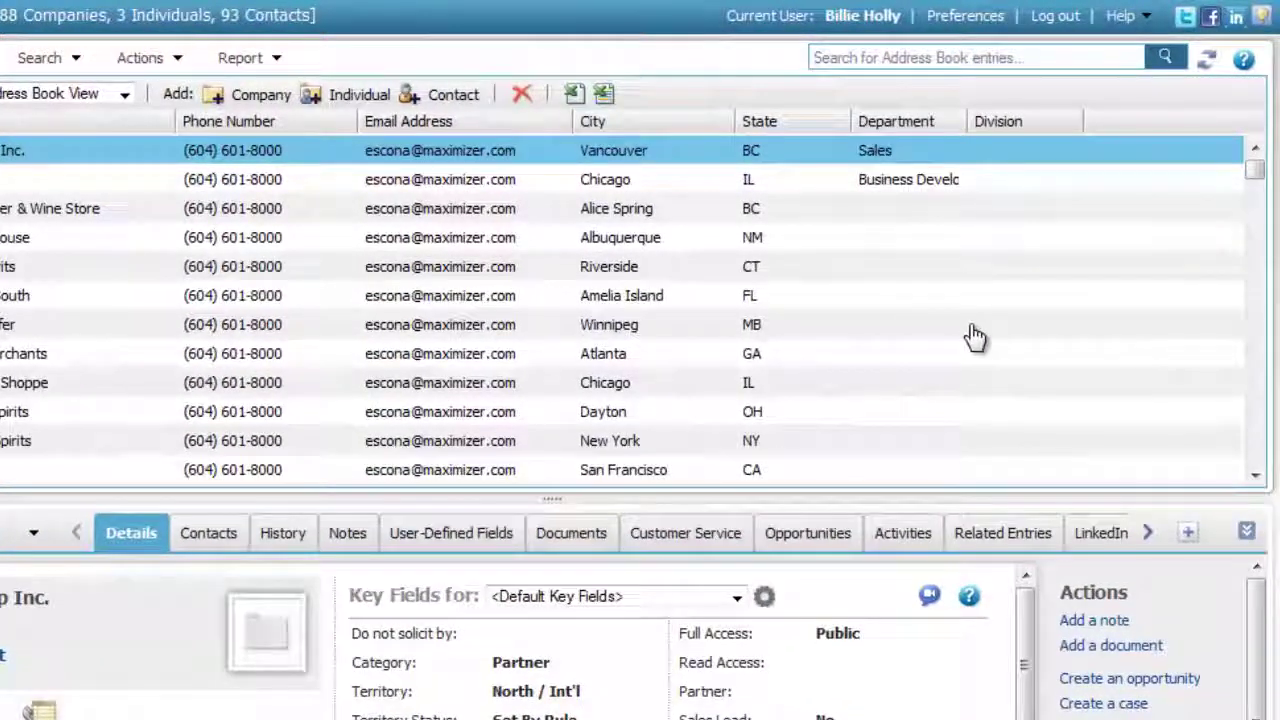
# In Preferences > Password, enter and confirm a password change for the signed-in user.
pyautogui.click(968, 22)
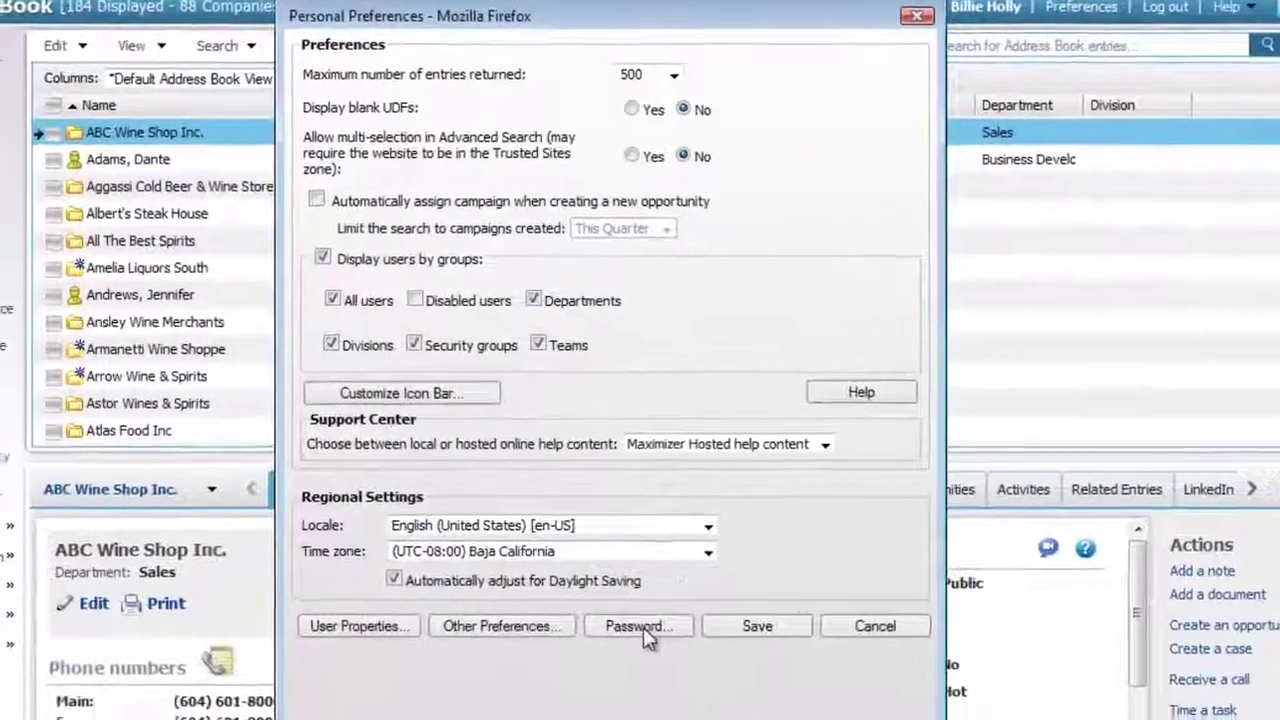
pyautogui.click(500, 676)
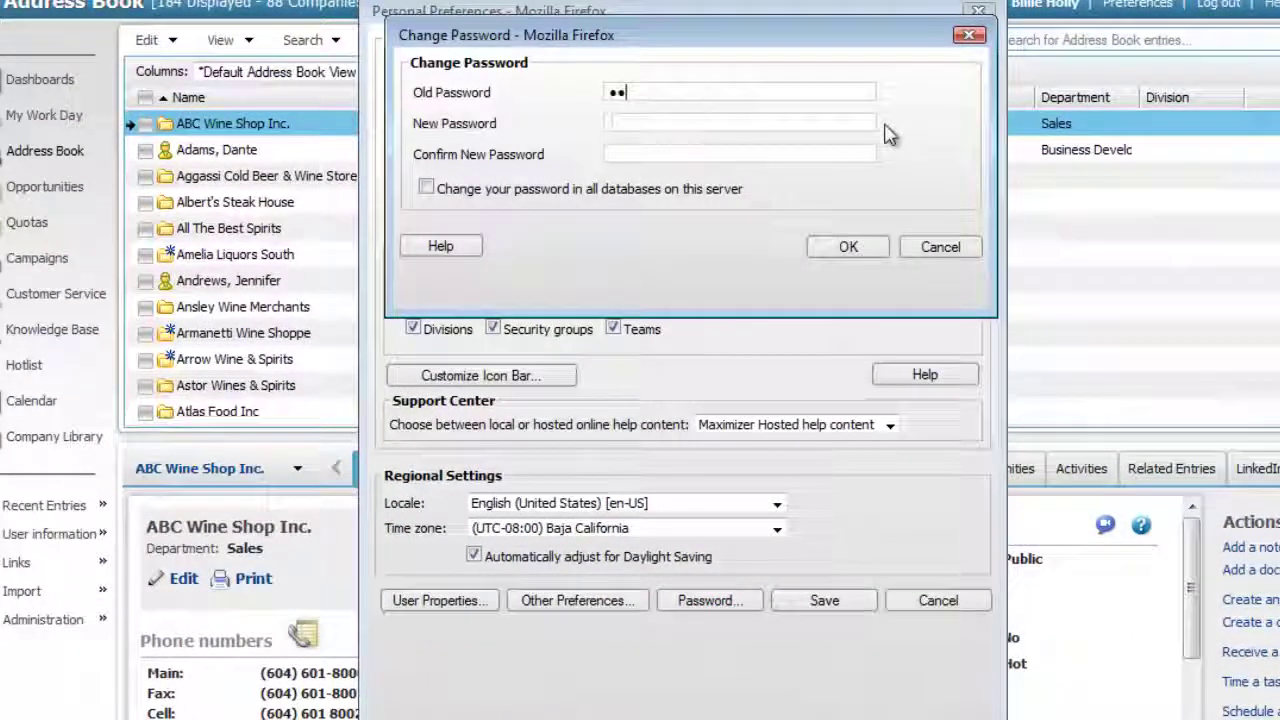
pyautogui.write('*************')
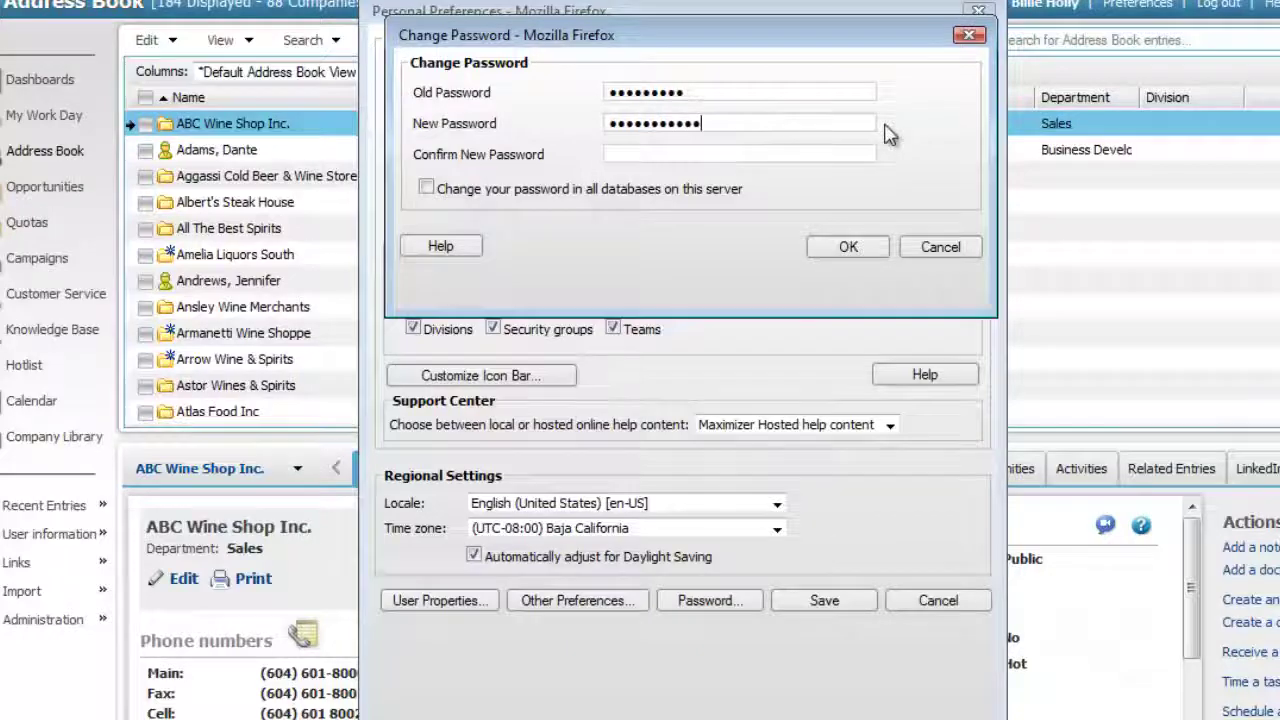
pyautogui.press('Tab')
pyautogui.write('**********')
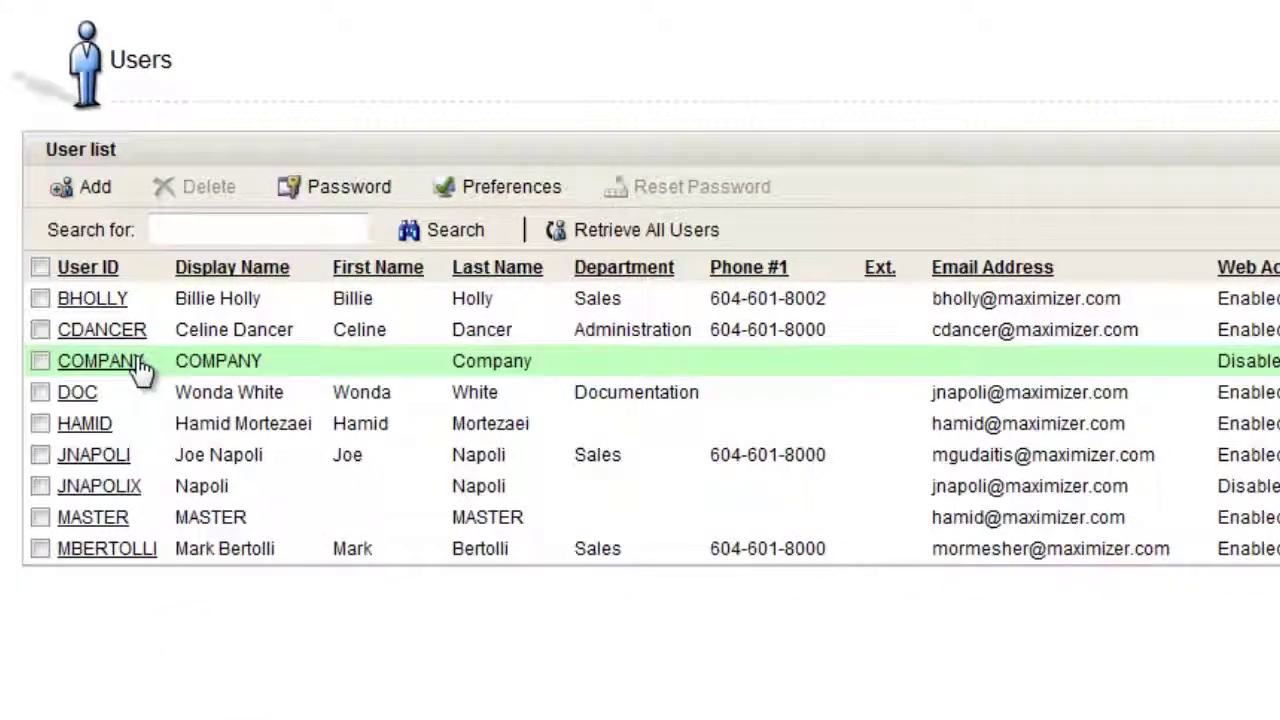
# Tick the new user and another user in the list and reset their passwords.
pyautogui.click(155, 302)
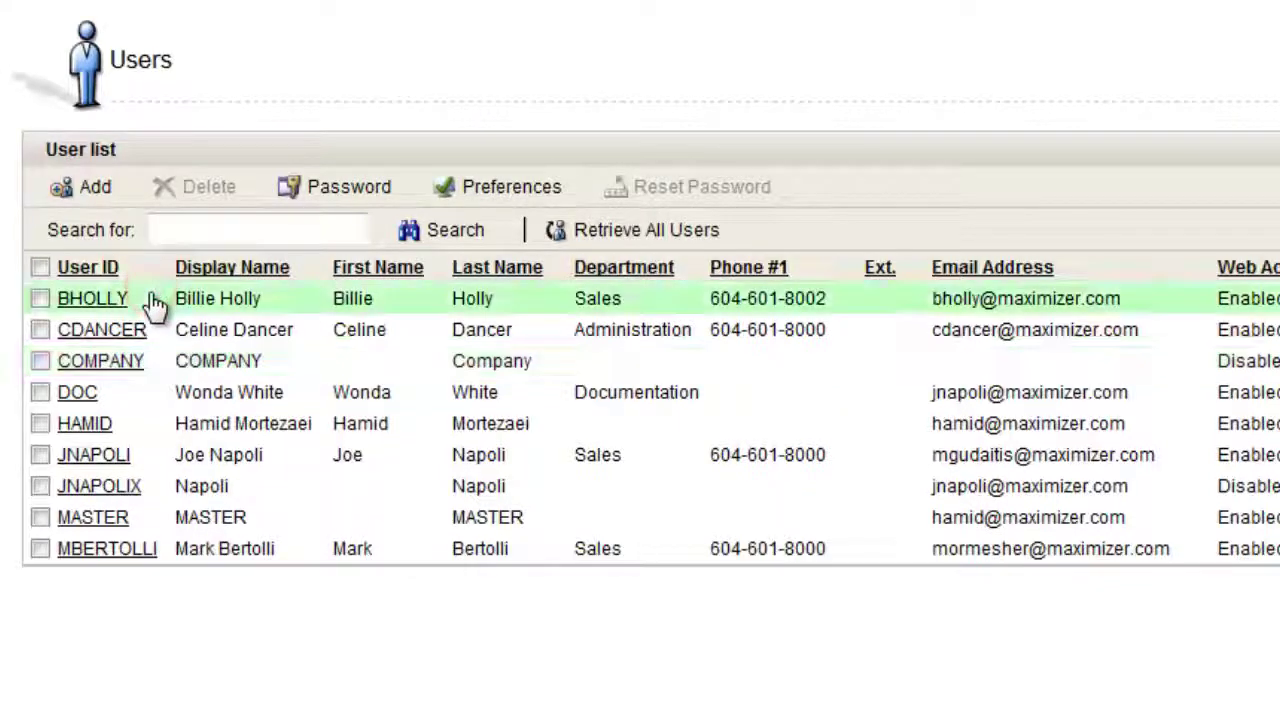
pyautogui.click(343, 187)
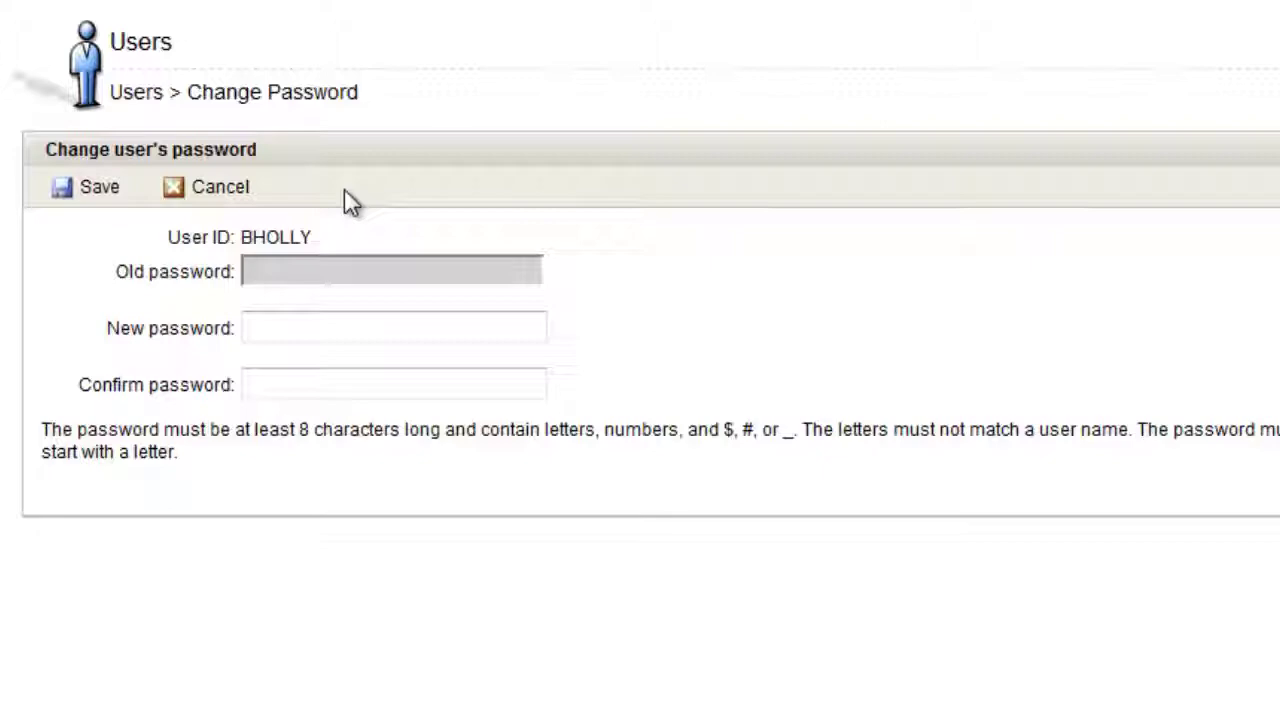
pyautogui.click(220, 187)
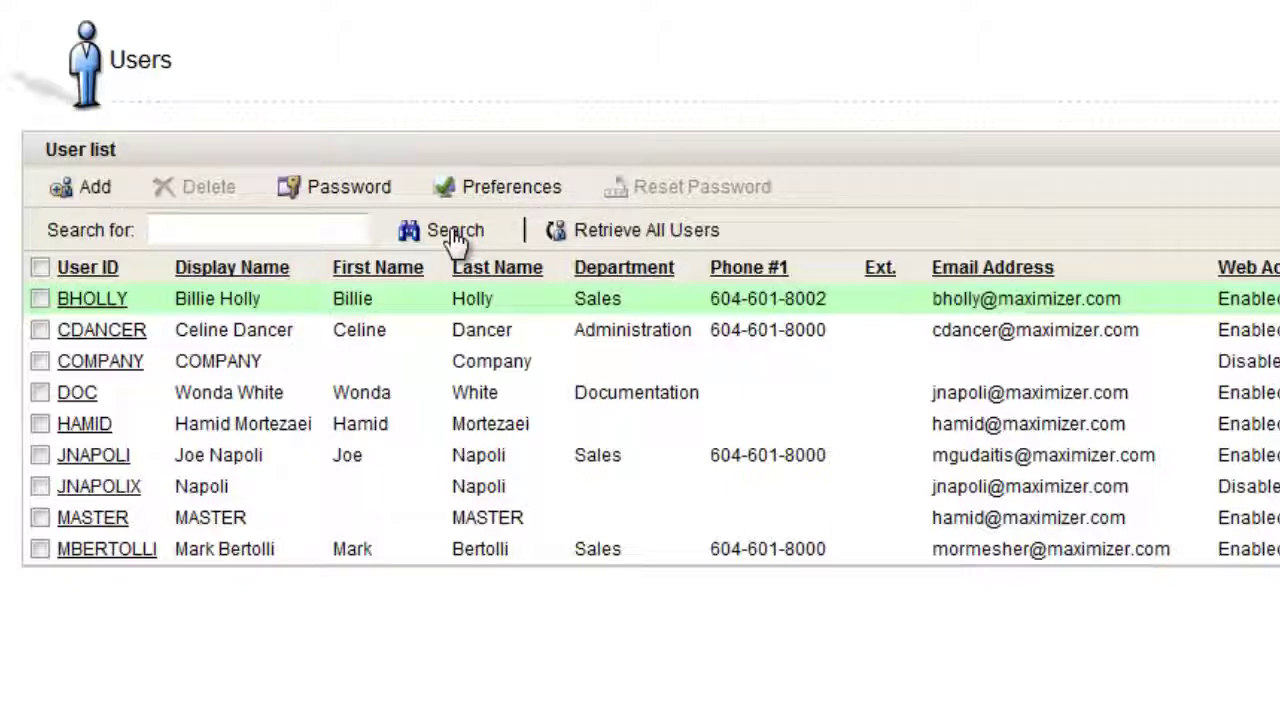
pyautogui.click(40, 298)
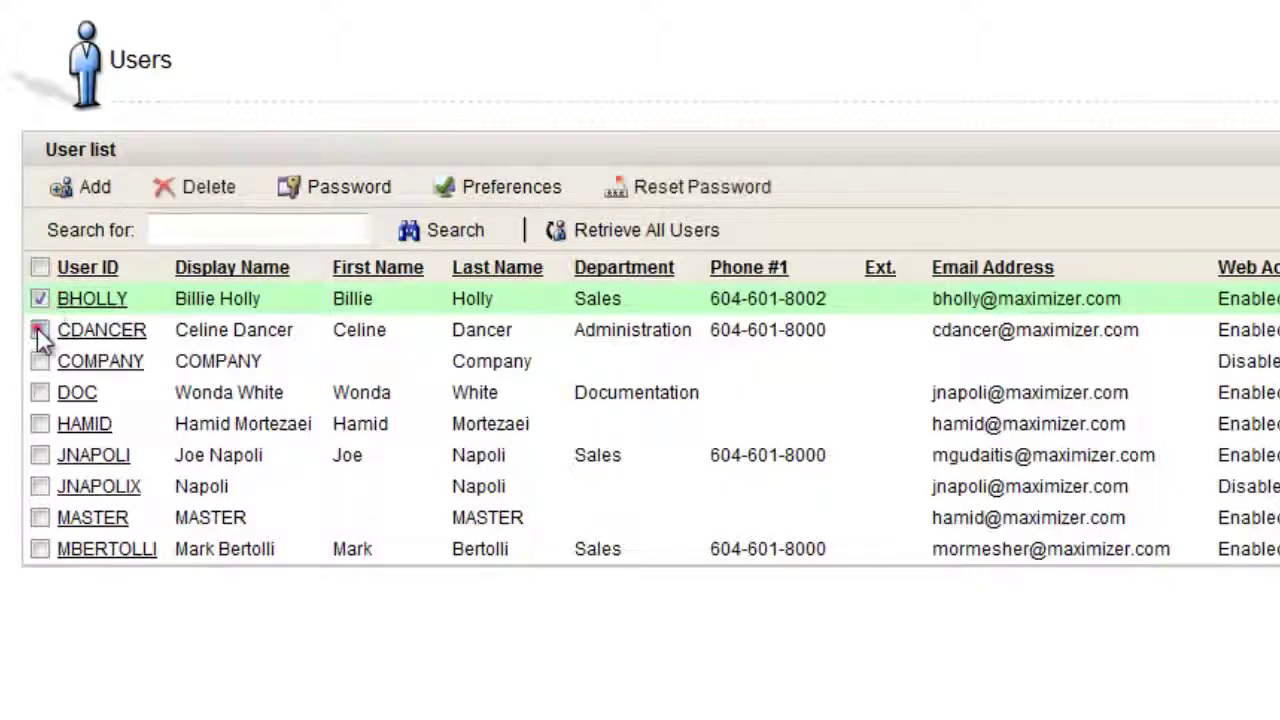
pyautogui.click(40, 392)
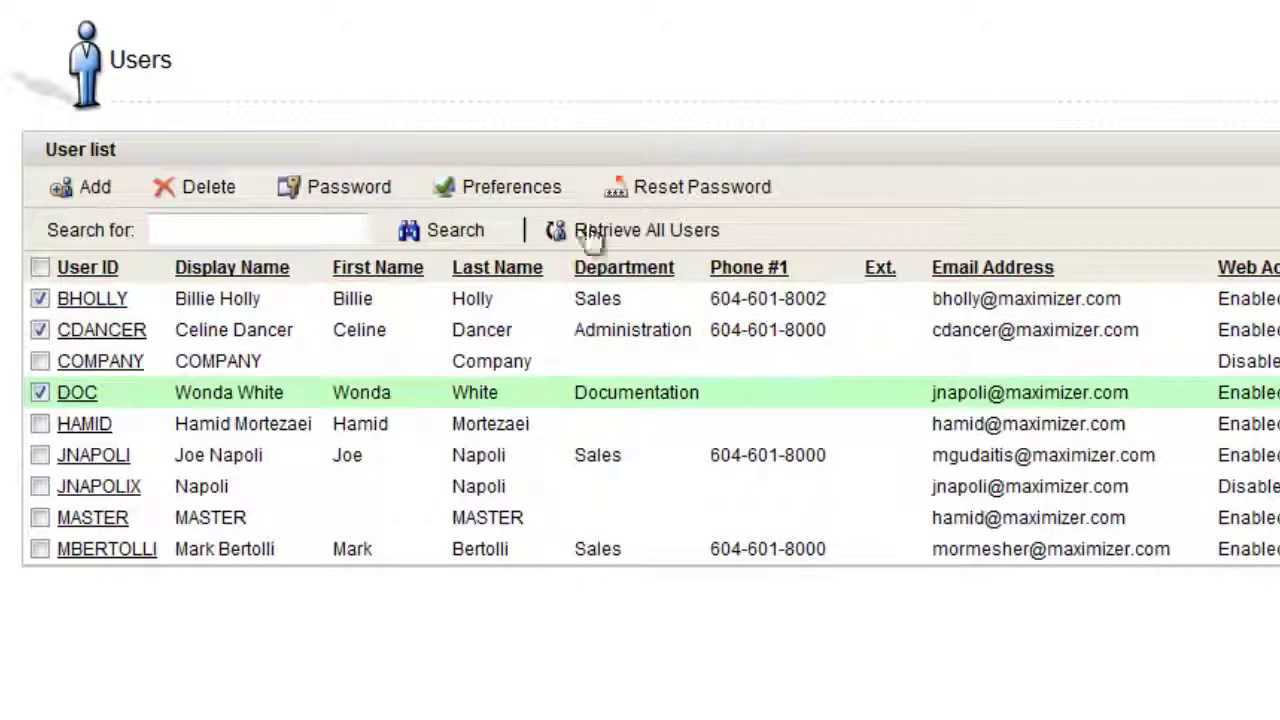
pyautogui.click(655, 186)
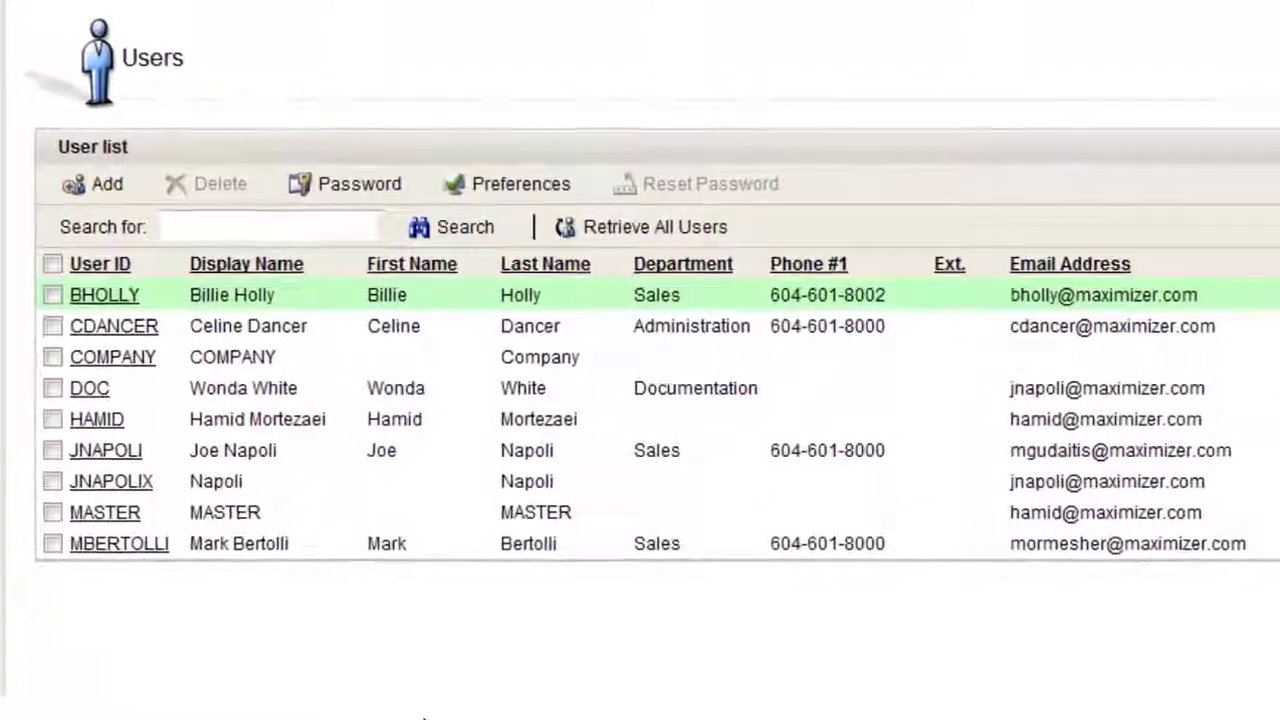
# Open the new Sales user's record and show its Access Rights tab.
pyautogui.click(113, 298)
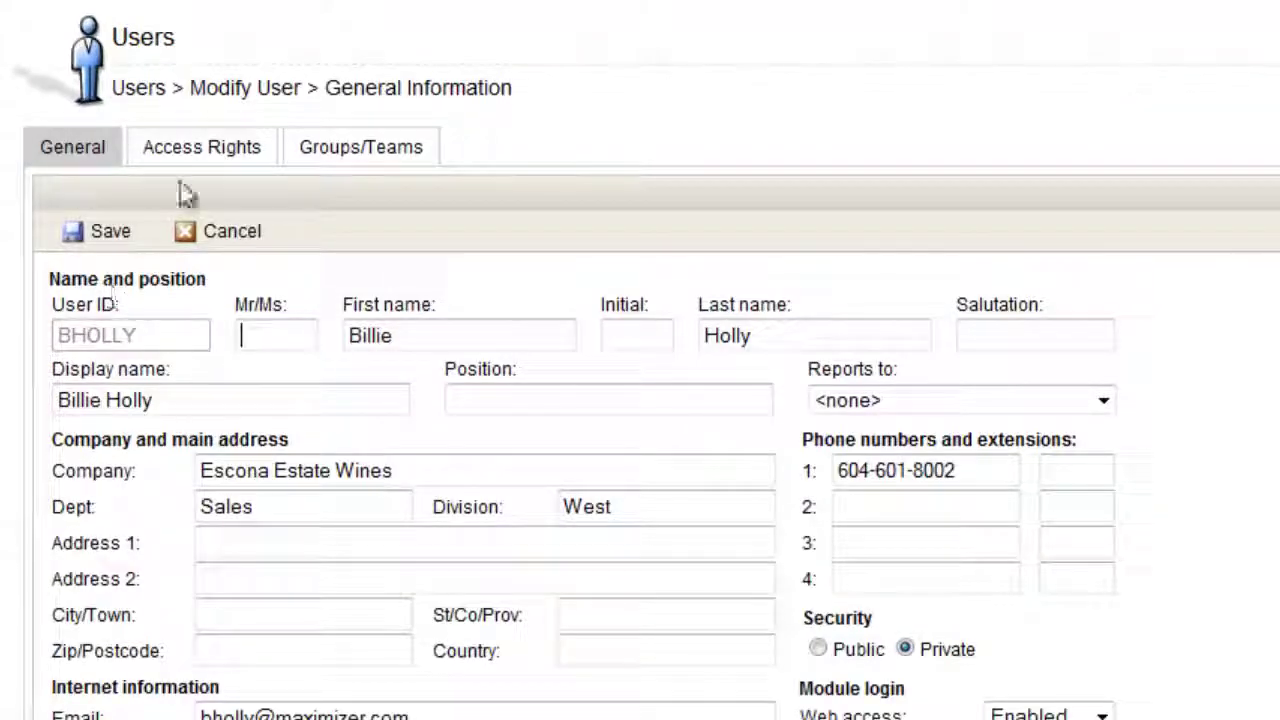
pyautogui.click(208, 155)
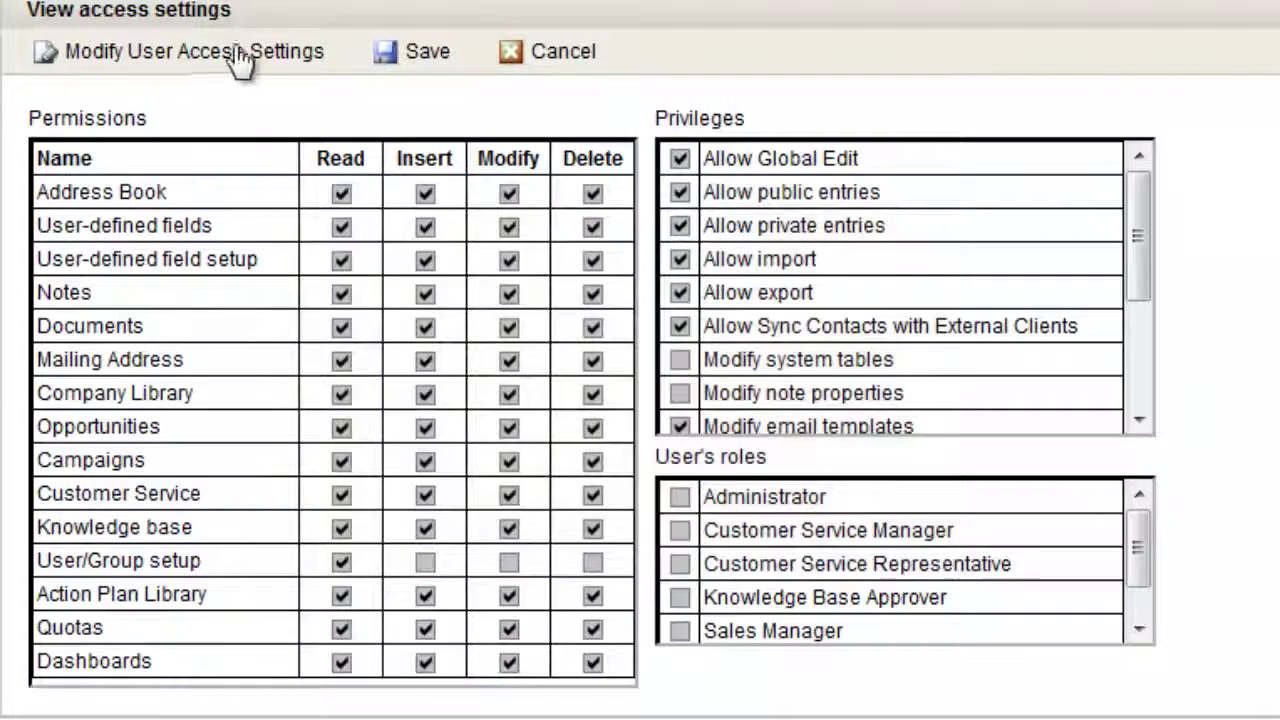
# Revoke all Opportunities access for the user and save the access settings.
pyautogui.click(240, 54)
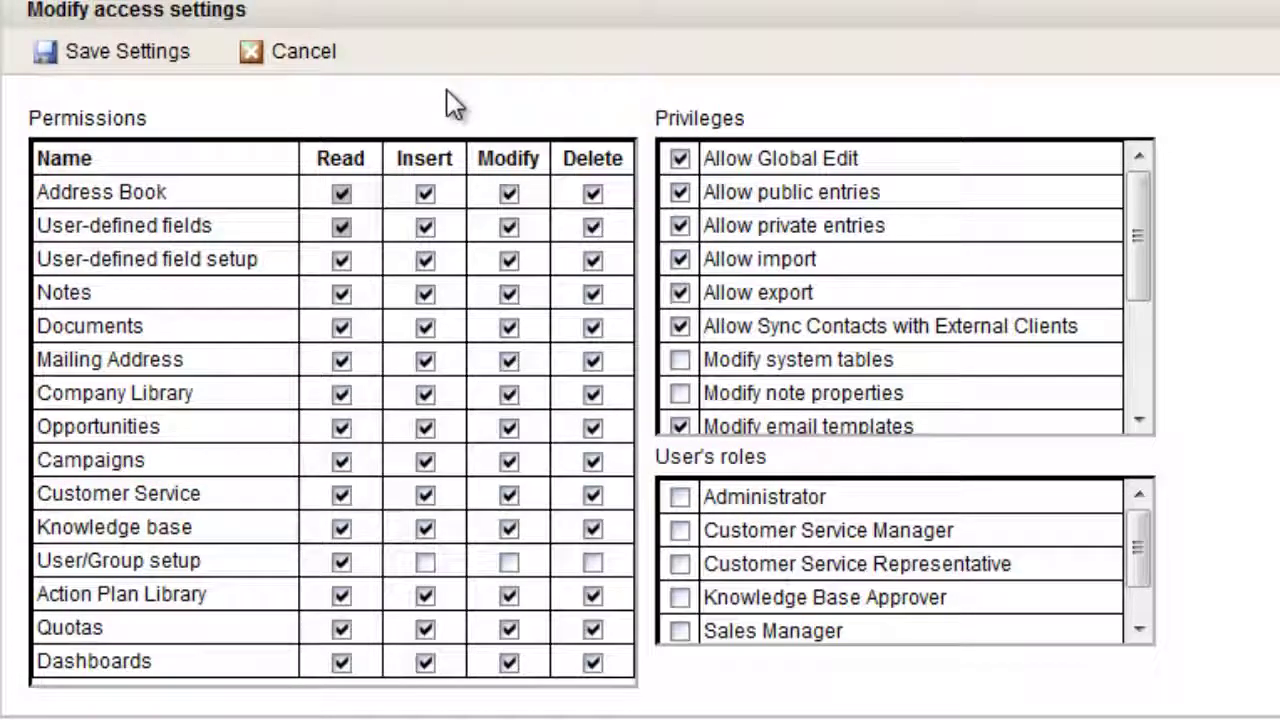
pyautogui.click(341, 428)
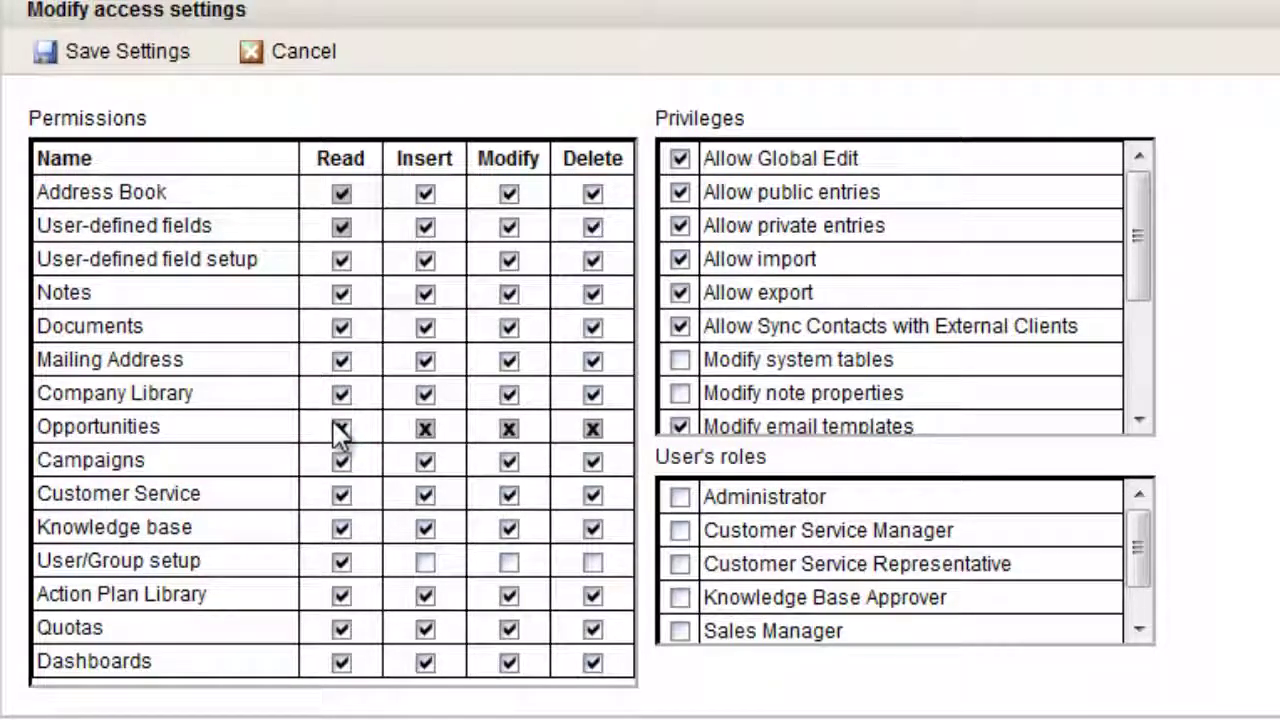
pyautogui.click(143, 52)
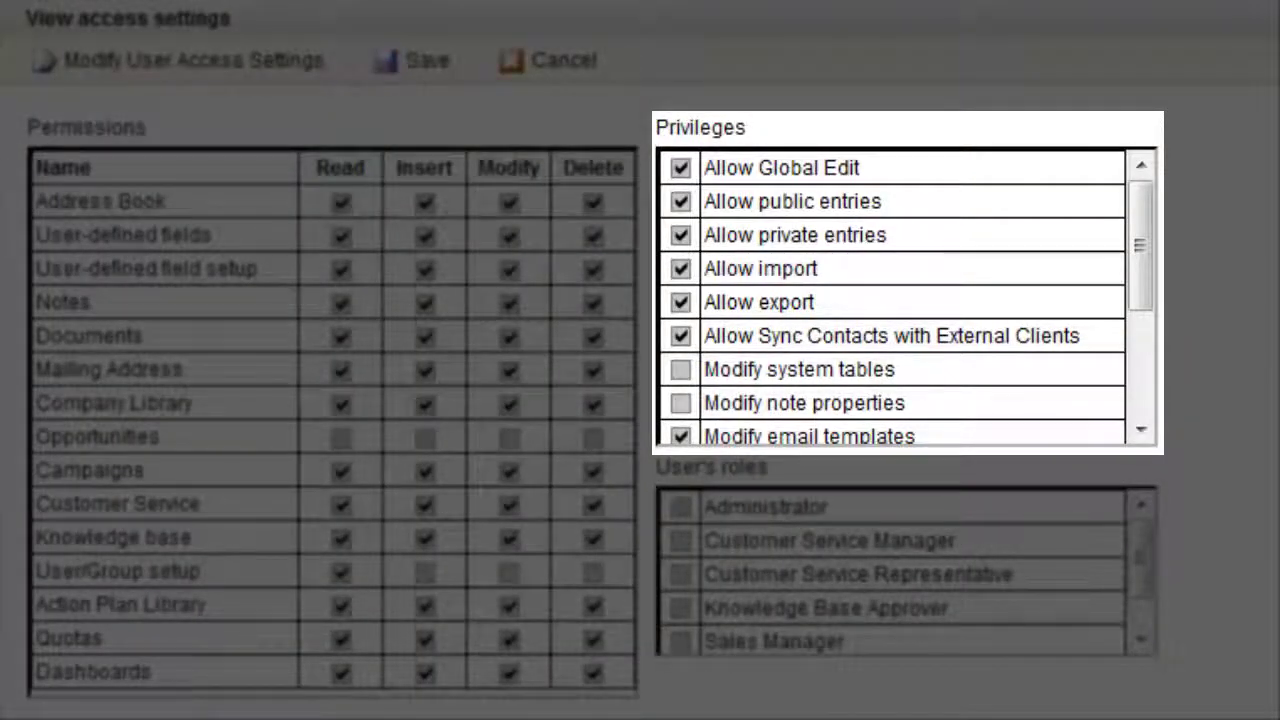
# Review the user's privileges list and save the user record.
pyautogui.scroll(-3, 1145, 380)
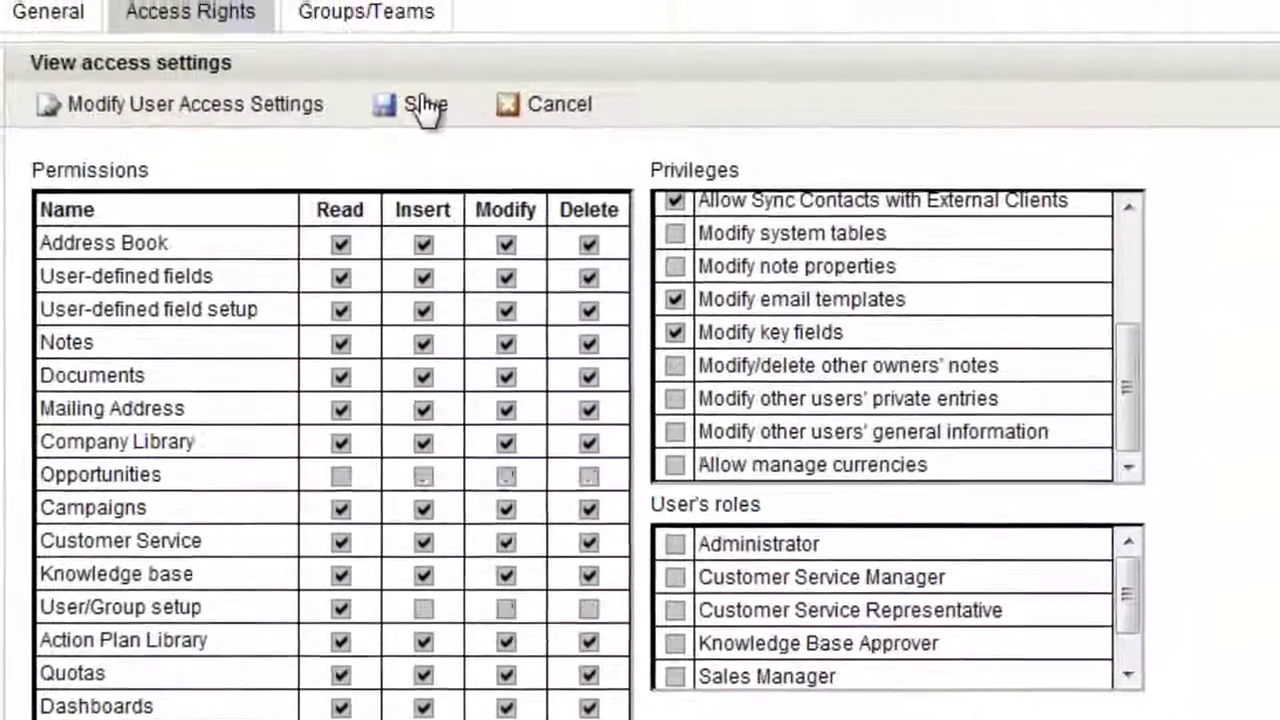
pyautogui.click(423, 106)
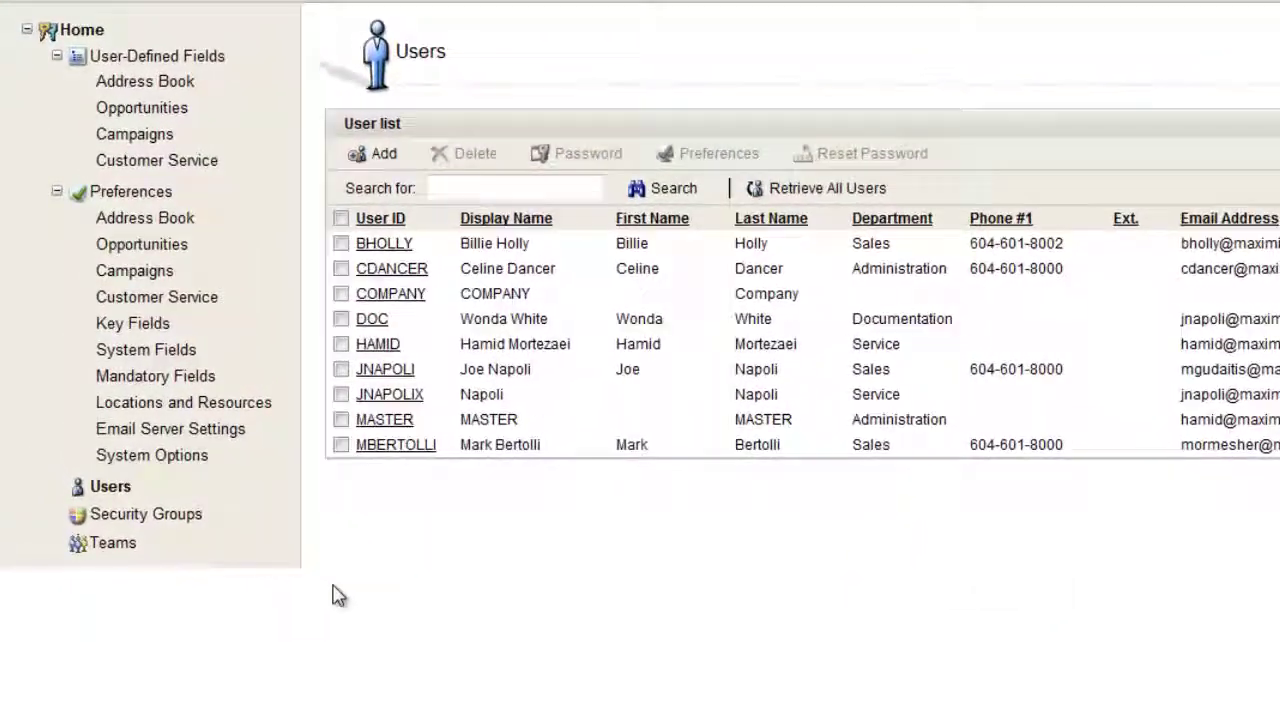
# Create the security group Account Managers, ID GPAcct, with the Sales Representative role.
pyautogui.click(177, 515)
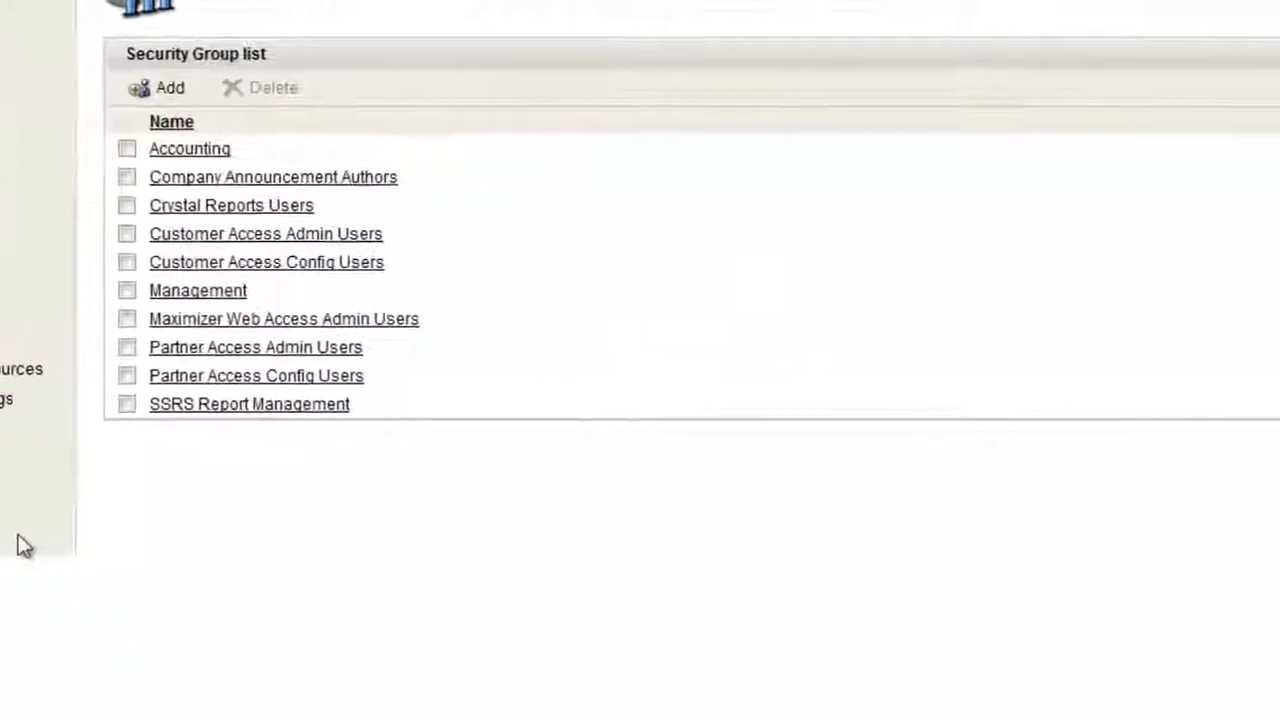
pyautogui.click(90, 66)
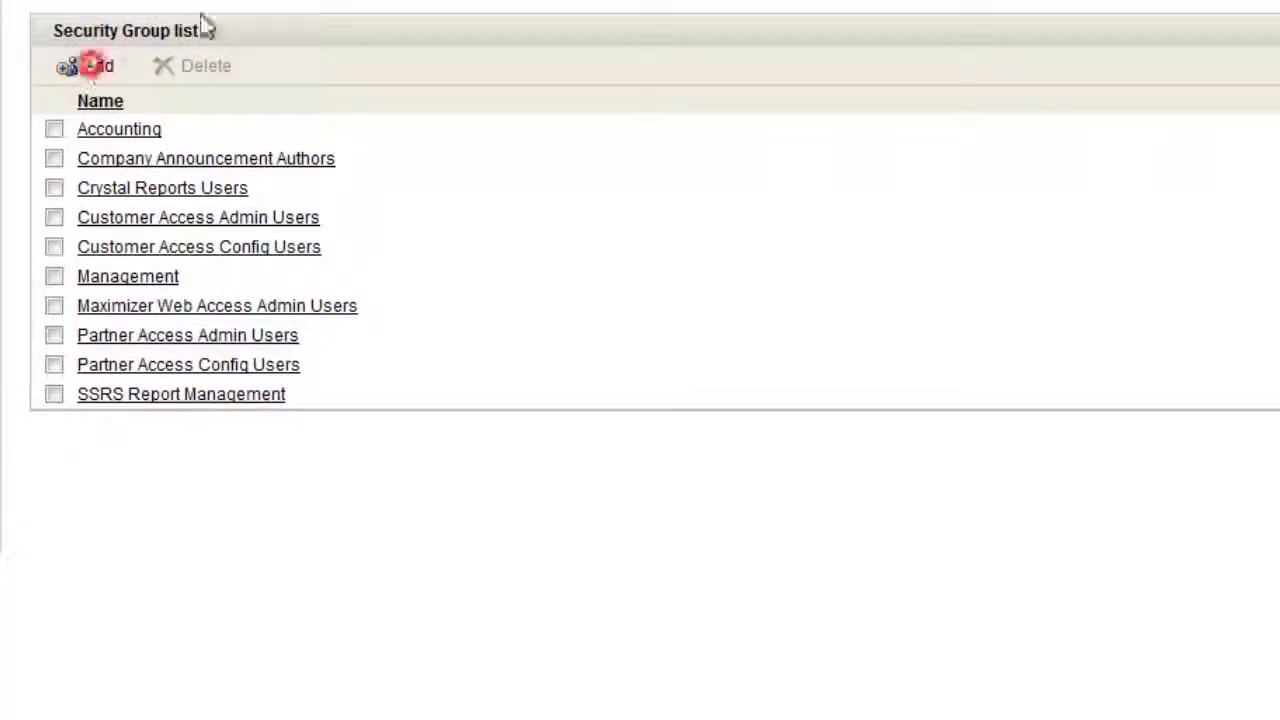
pyautogui.click(206, 166)
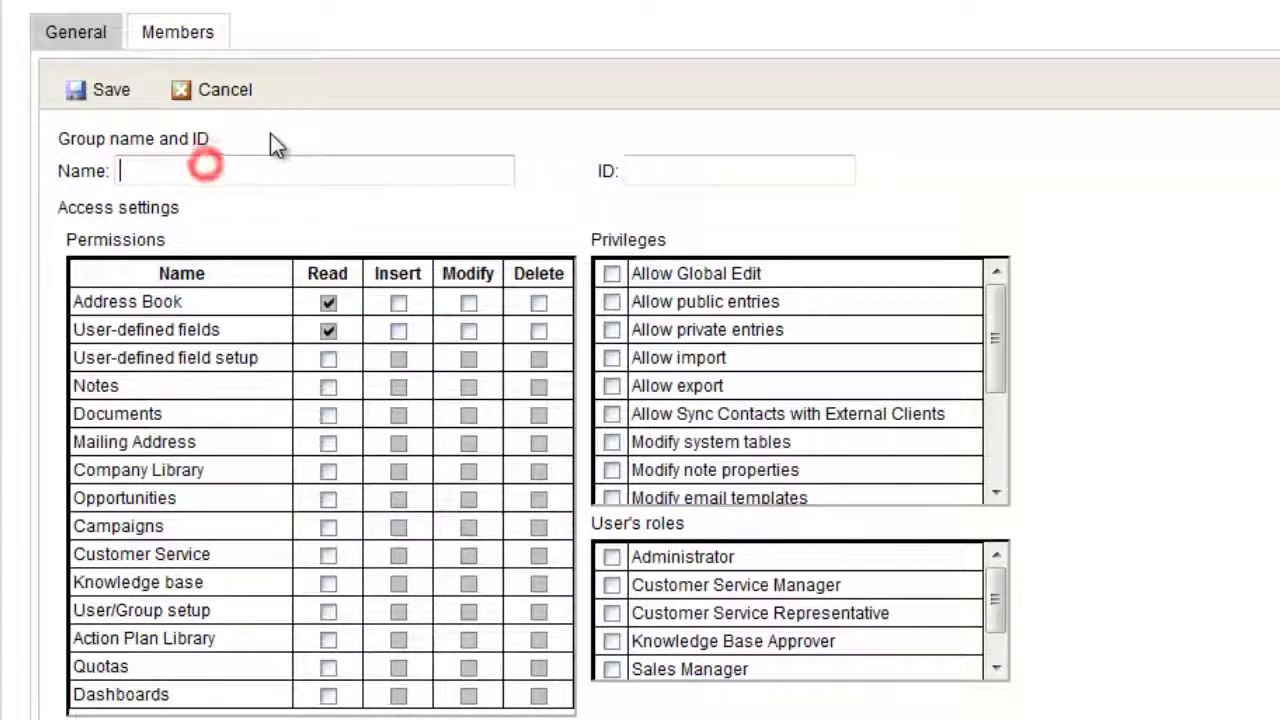
pyautogui.write('Account Managers')
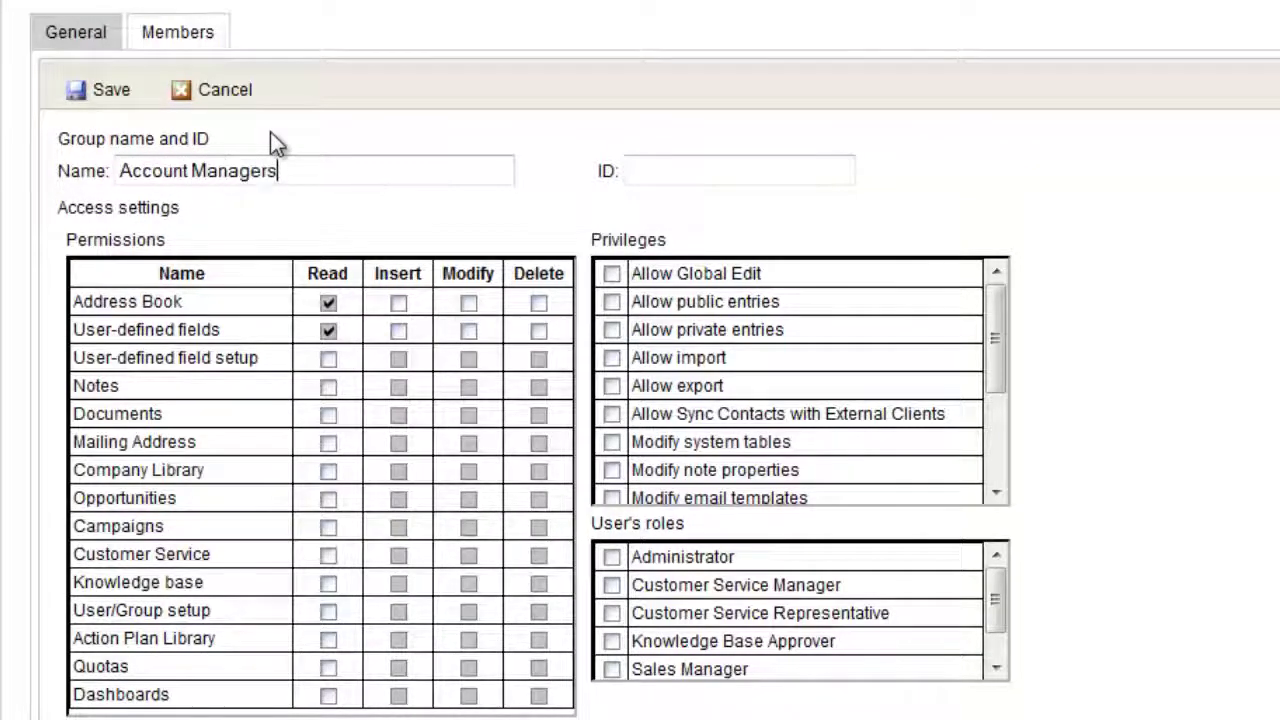
pyautogui.press('Tab')
pyautogui.write('GP')
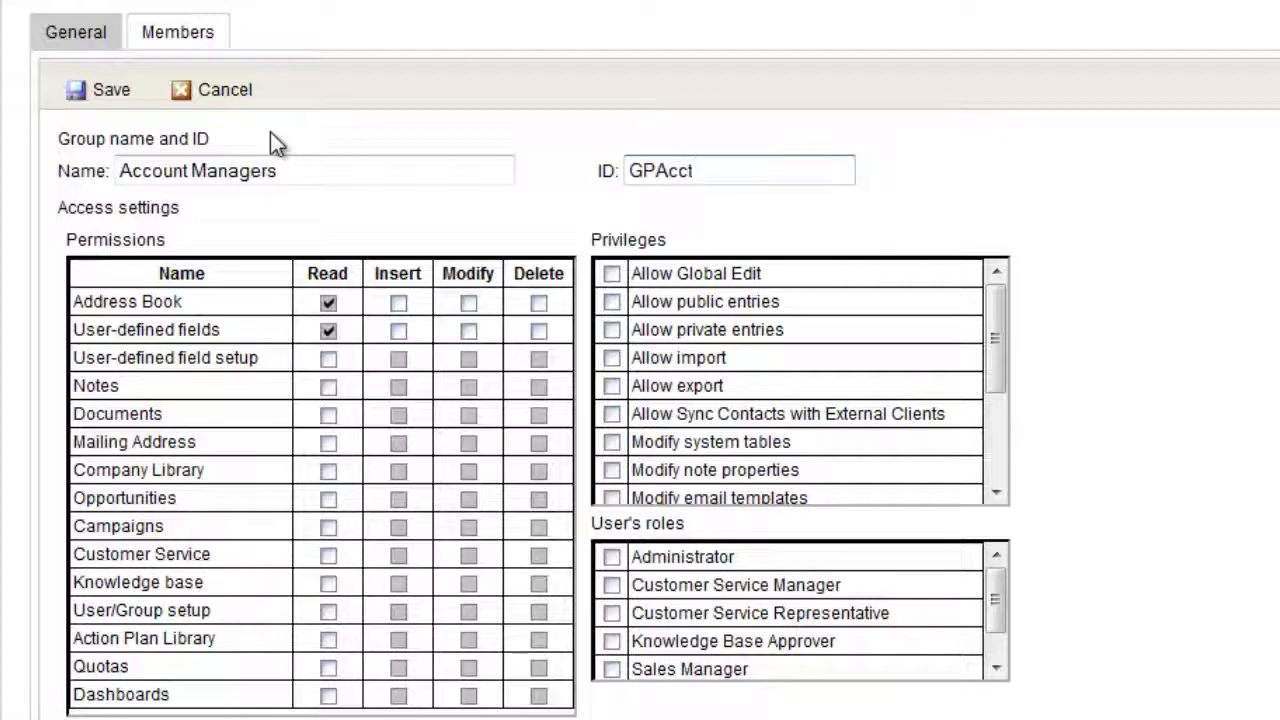
pyautogui.click(994, 648)
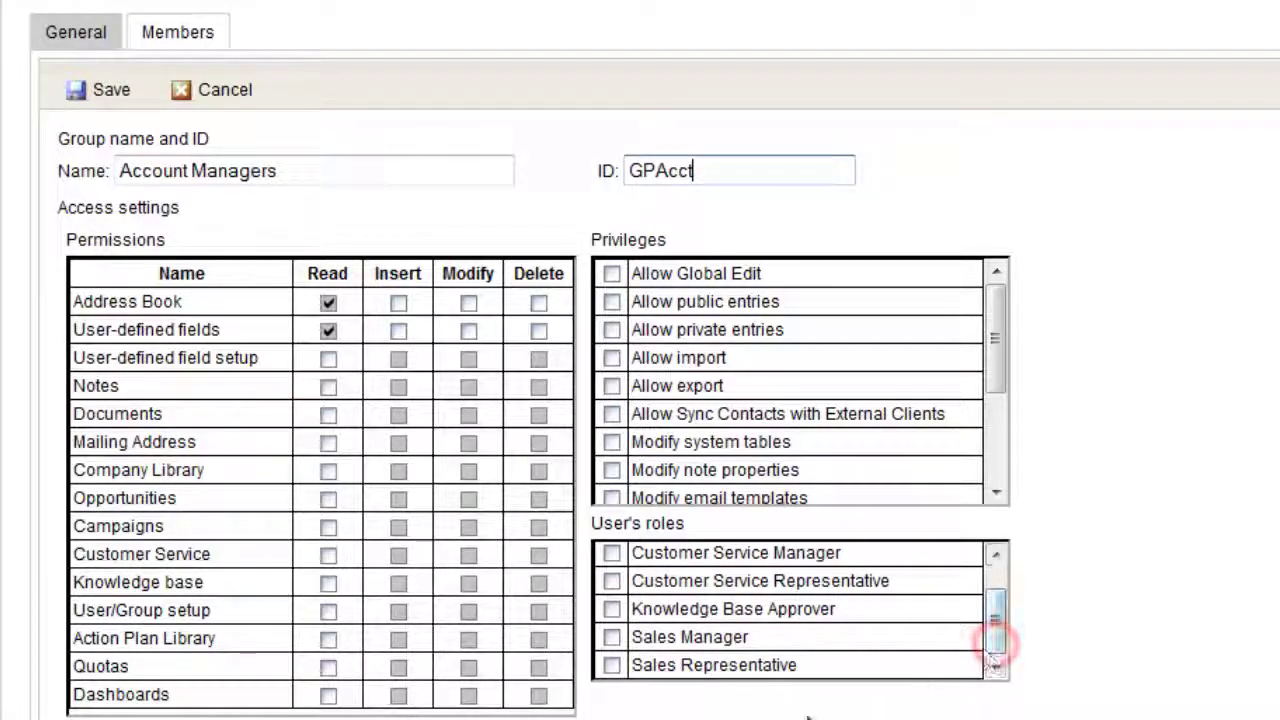
pyautogui.click(614, 667)
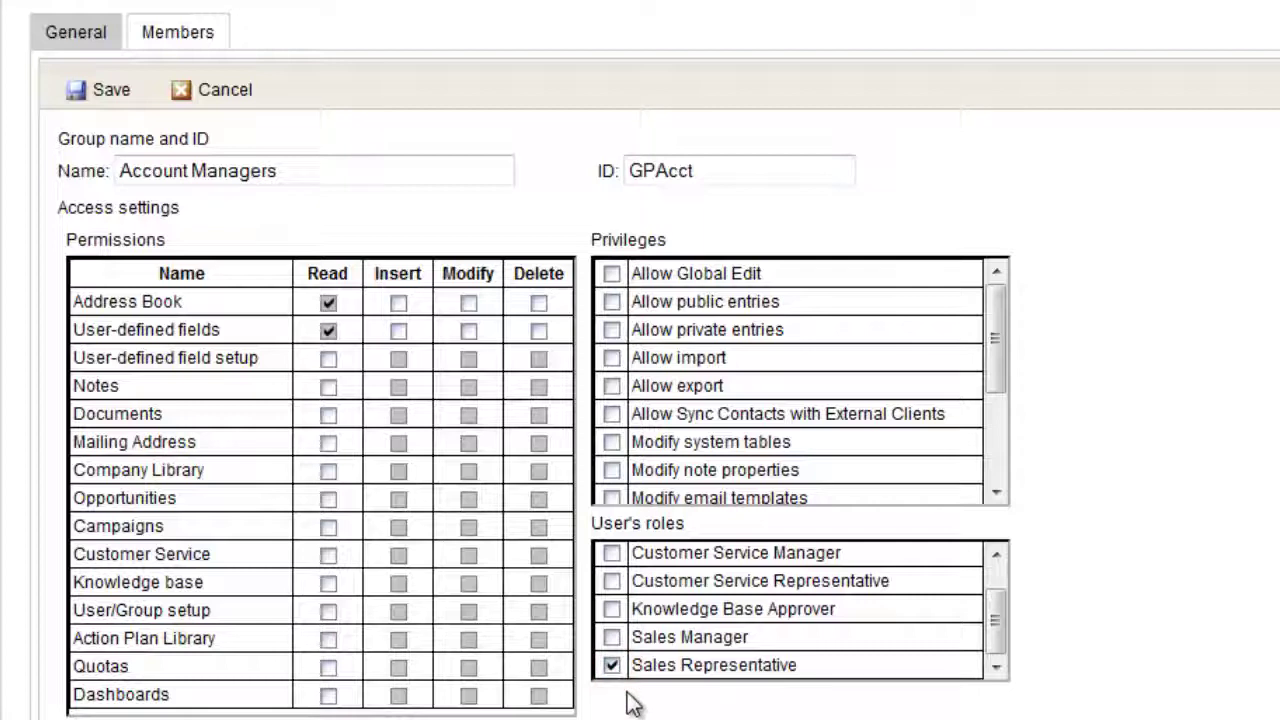
# Add the second and third Sales users as group members and save the group.
pyautogui.click(188, 34)
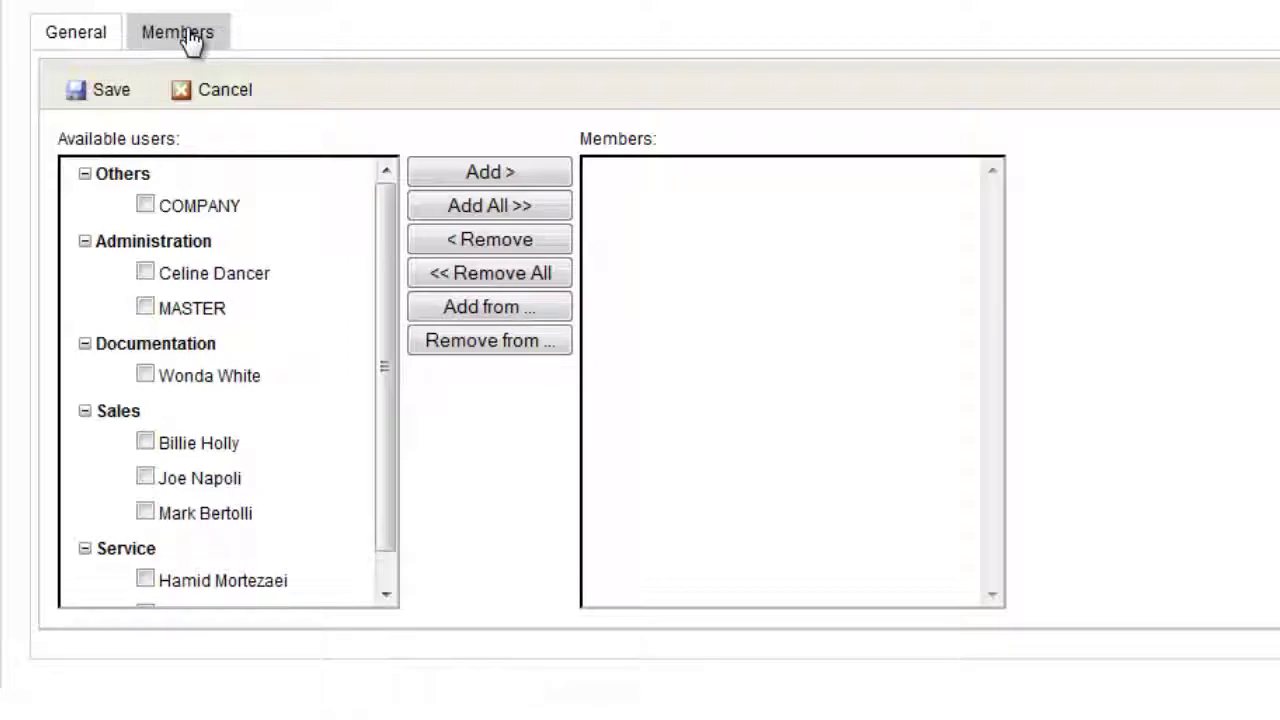
pyautogui.click(145, 478)
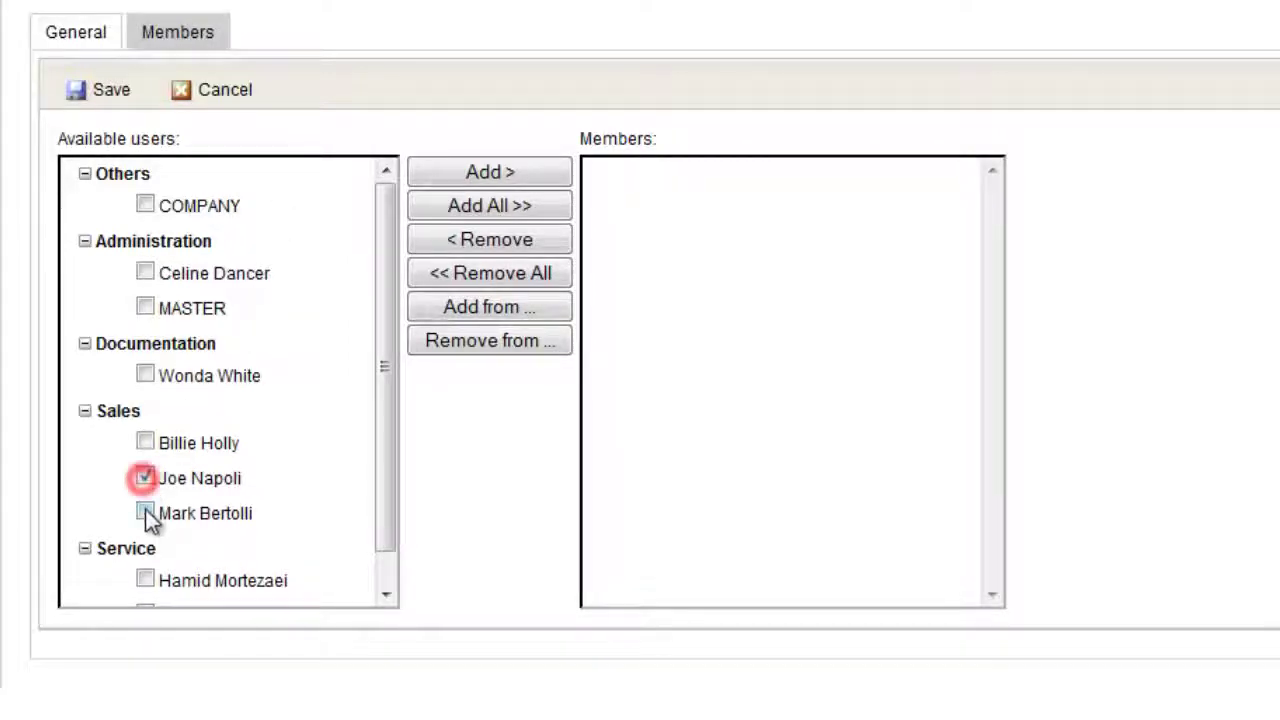
pyautogui.click(145, 512)
pyautogui.click(527, 178)
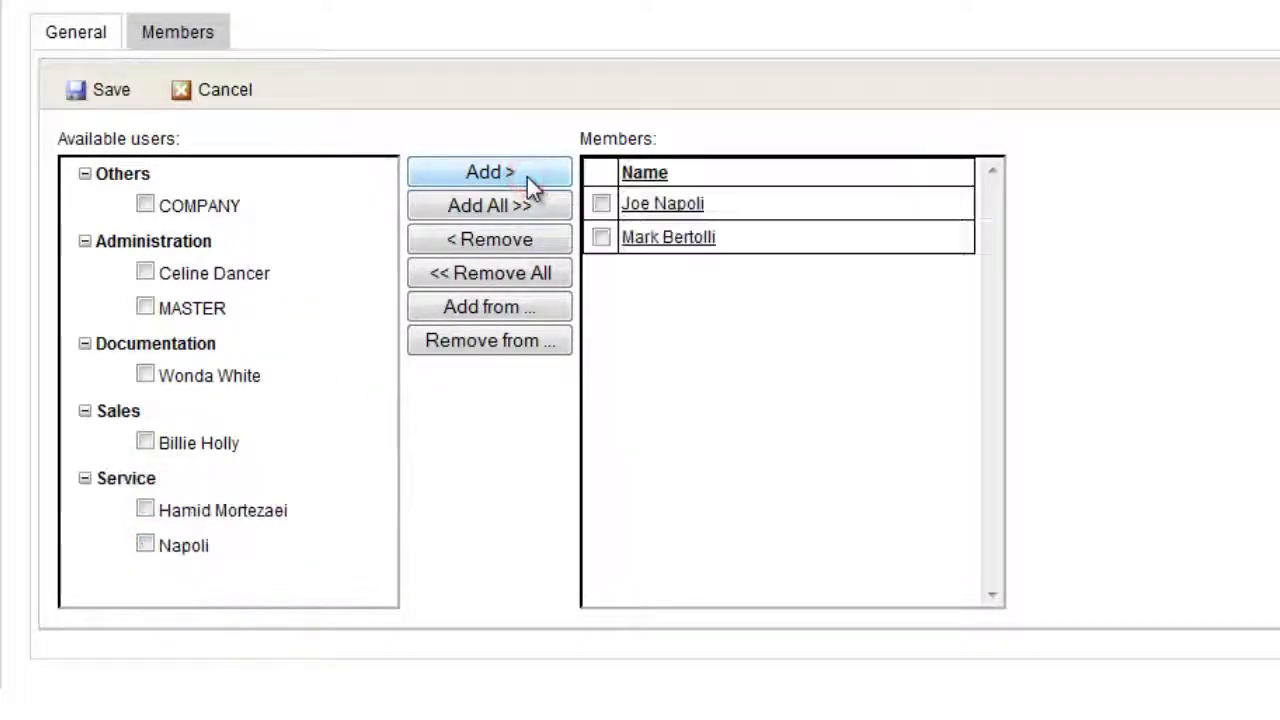
pyautogui.click(100, 92)
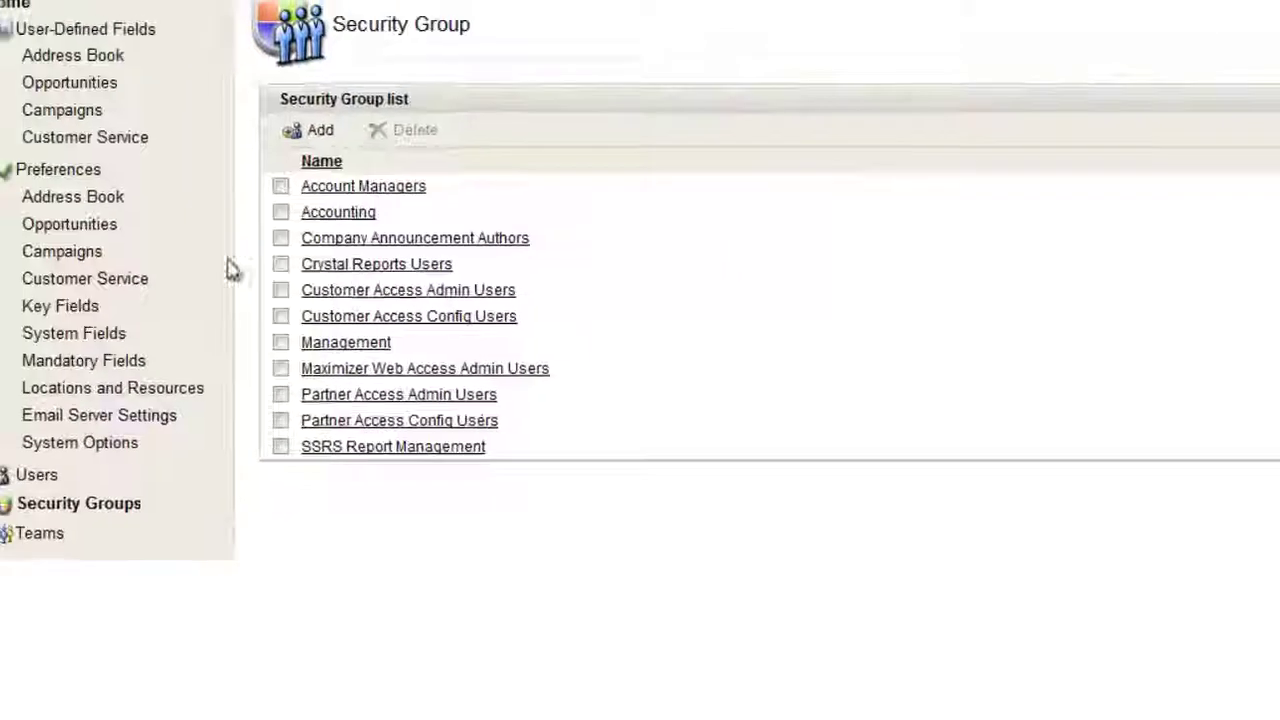
# Add the first Sales user to the Account Managers group, then review their resulting access rights.
pyautogui.click(115, 482)
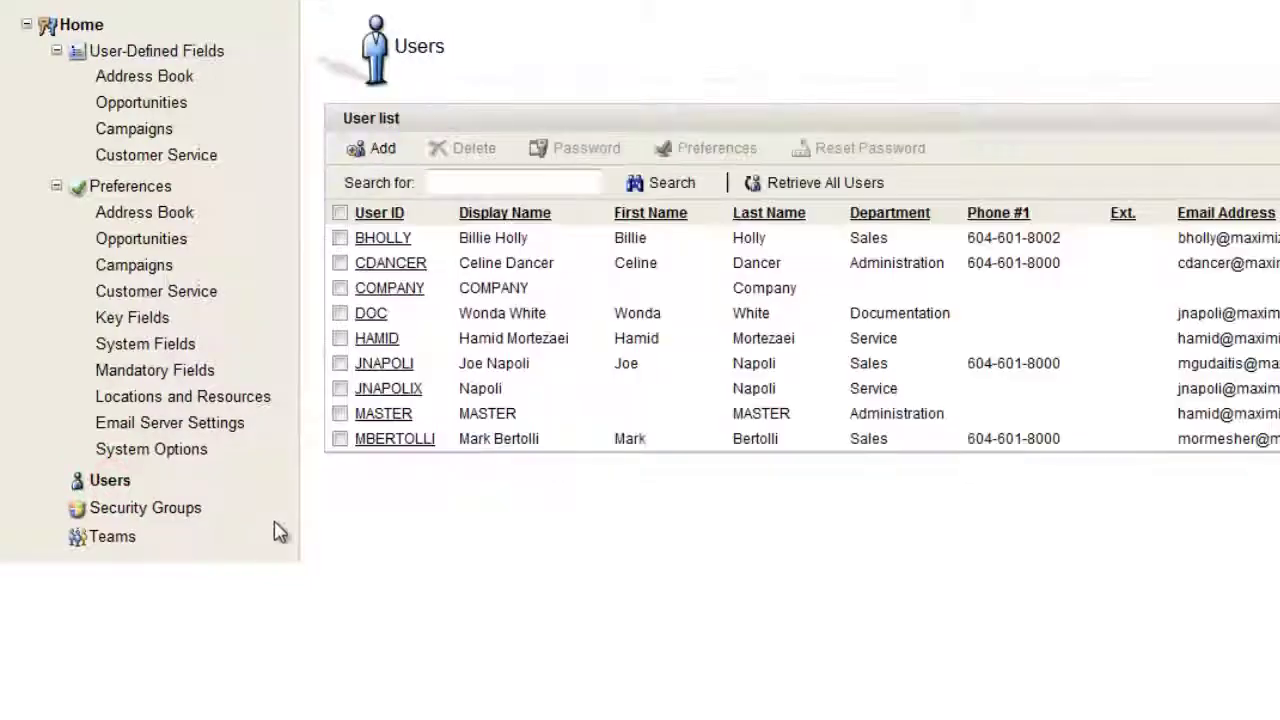
pyautogui.click(378, 240)
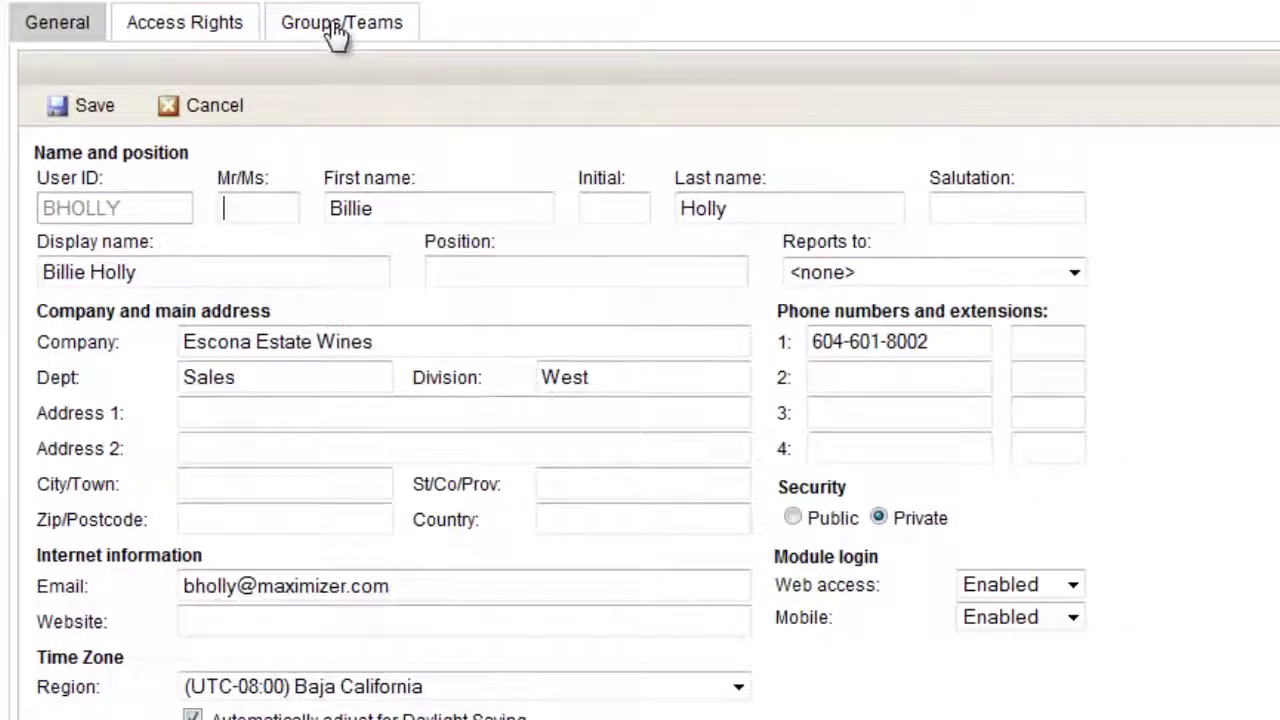
pyautogui.click(336, 28)
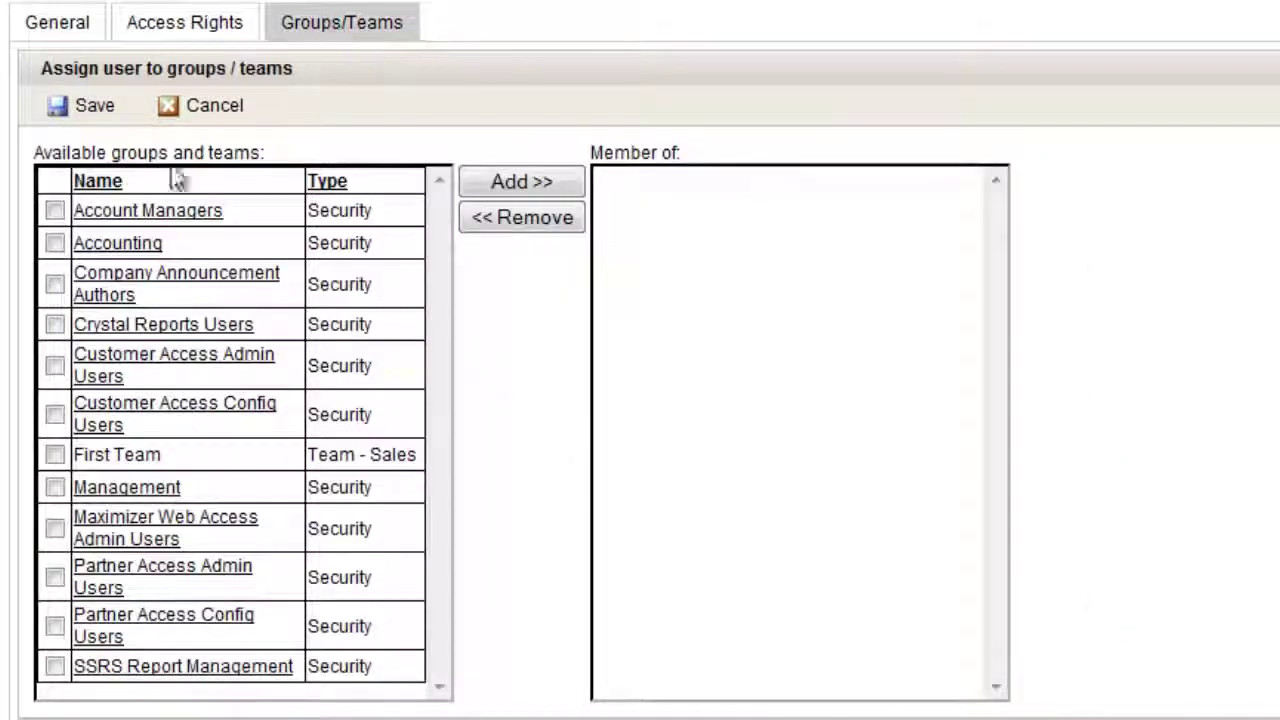
pyautogui.click(54, 211)
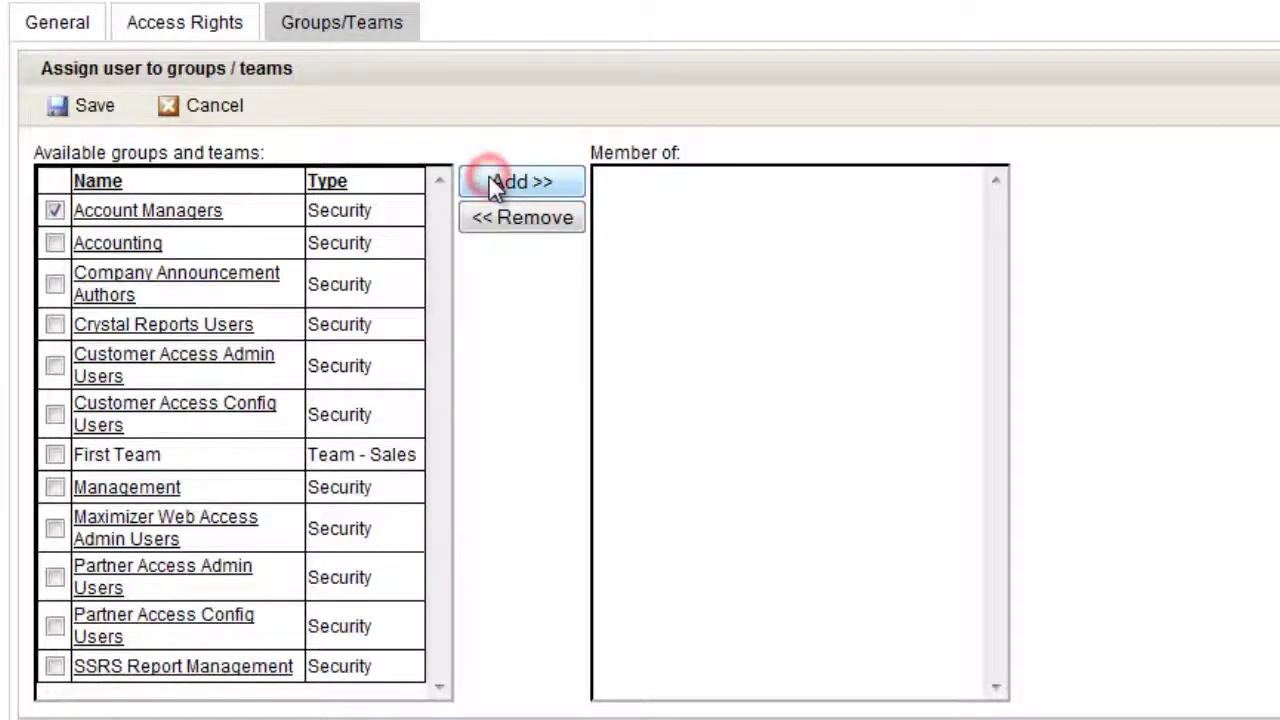
pyautogui.click(493, 185)
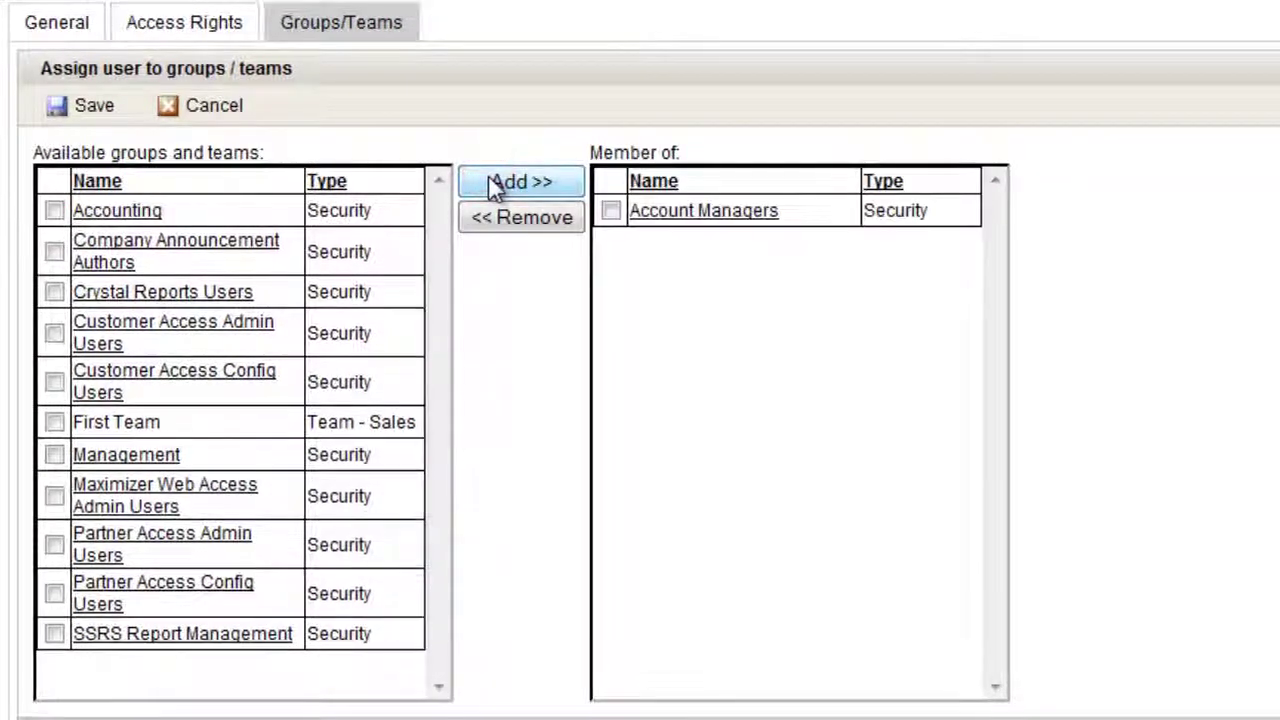
pyautogui.click(165, 32)
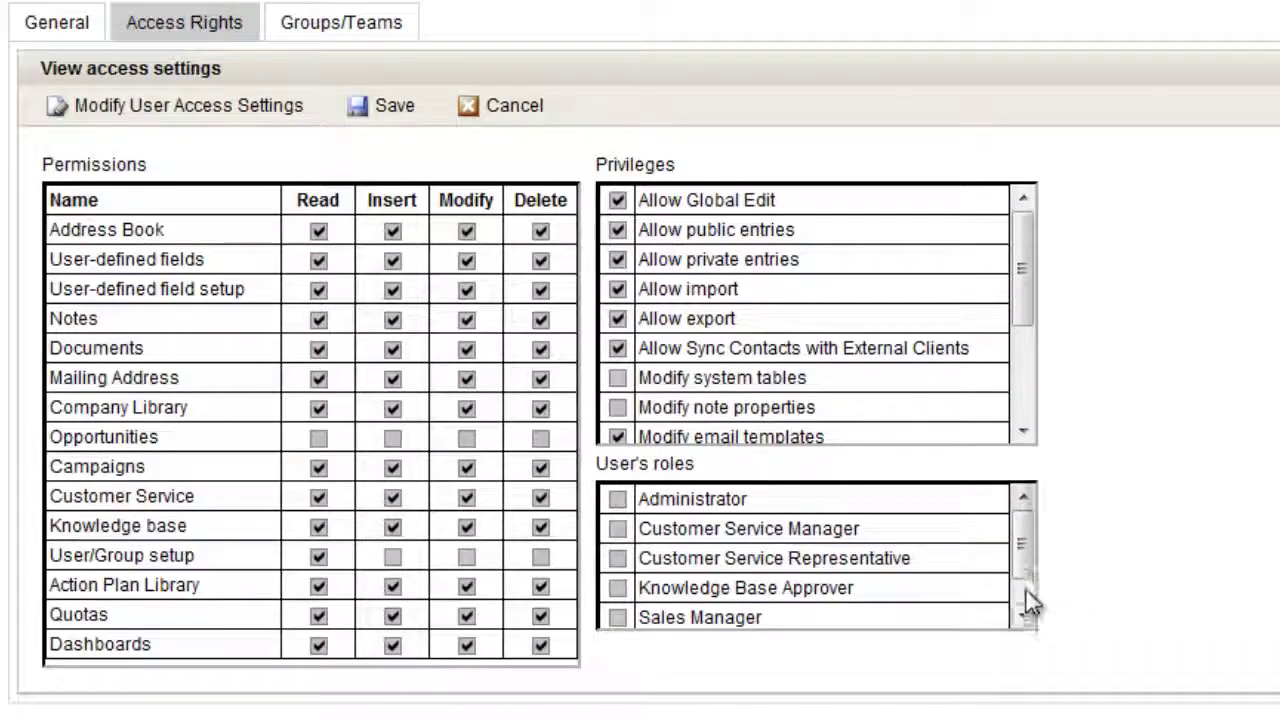
pyautogui.click(1025, 595)
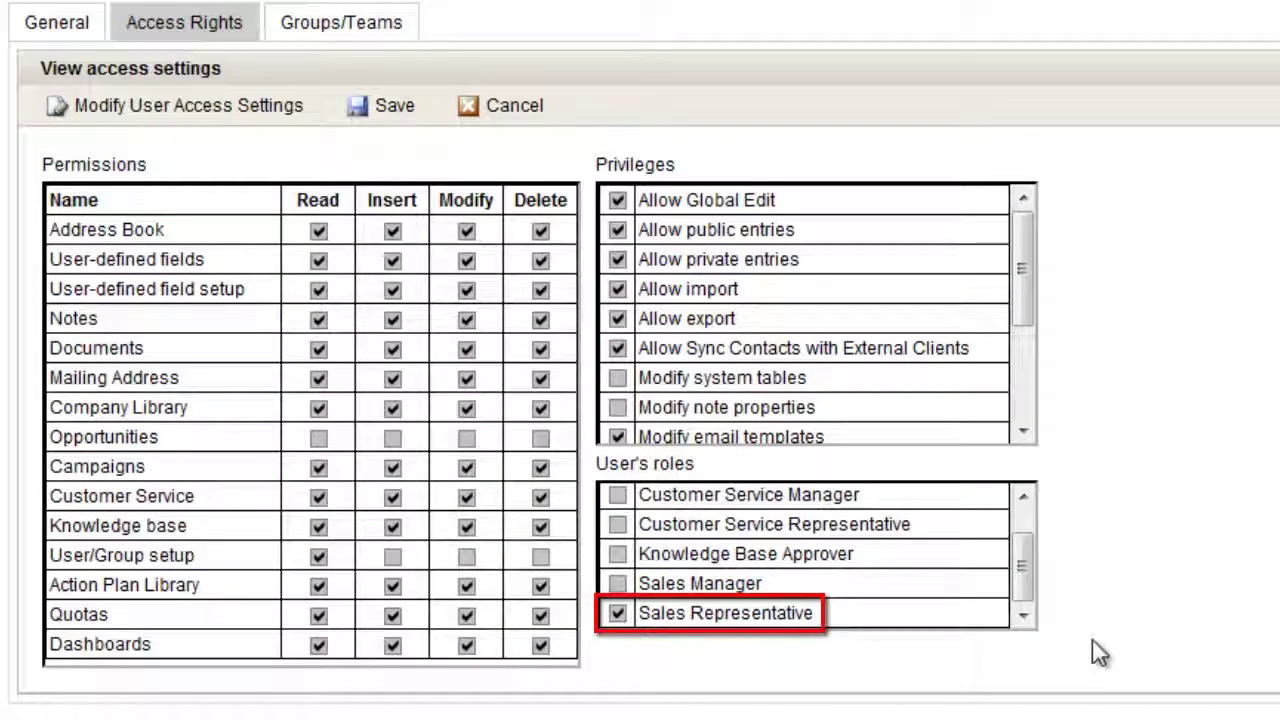